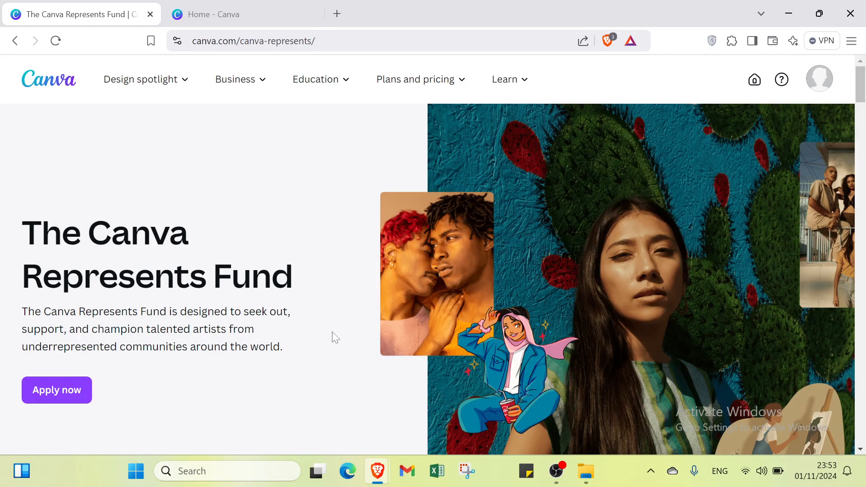
- Read through the Canva Represents Fund page, from the introduction and artist application details to the Meet the artists section
{"action": "scroll", "coordinate": [328, 338], "scroll_direction": "down", "scroll_amount": 7}
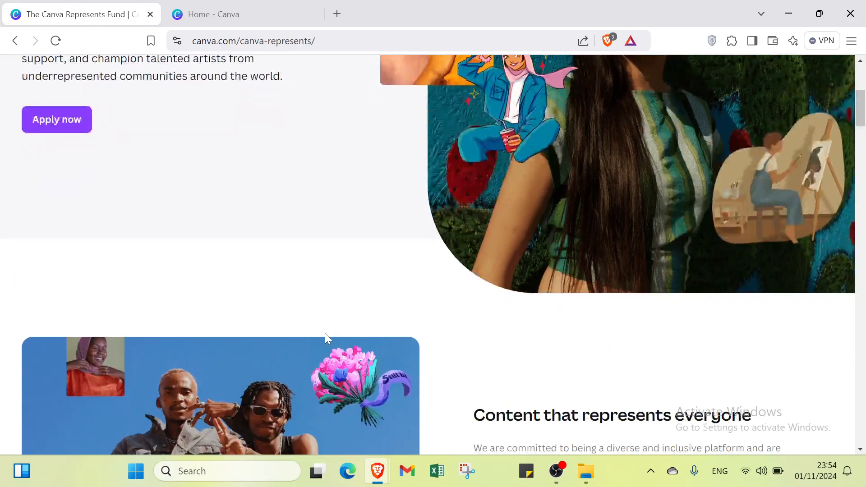
{"action": "scroll", "coordinate": [325, 333], "scroll_direction": "down", "scroll_amount": 4}
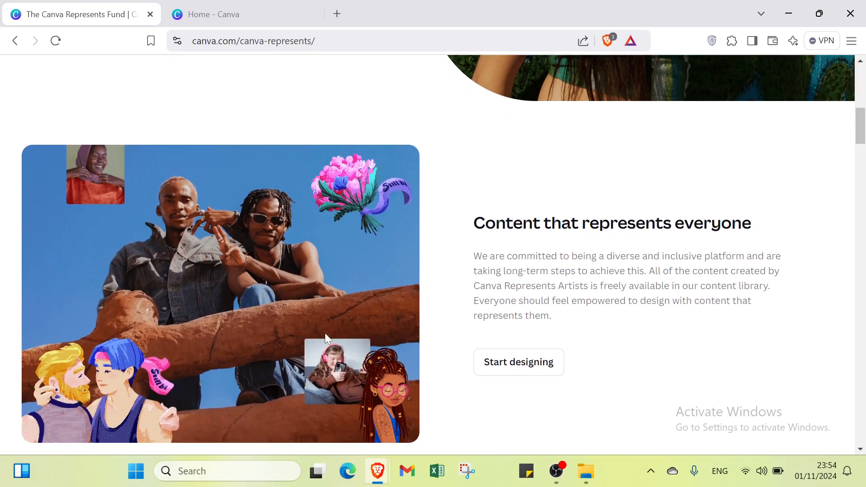
{"action": "scroll", "coordinate": [325, 333], "scroll_direction": "down", "scroll_amount": 5}
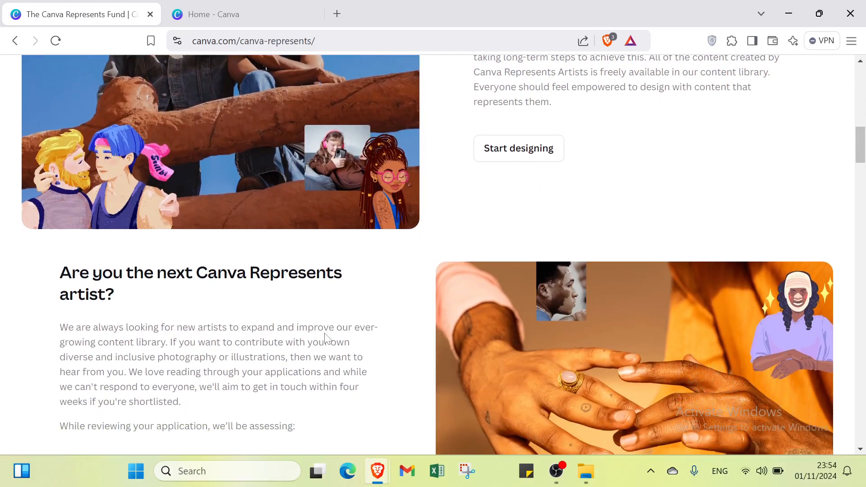
{"action": "scroll", "coordinate": [325, 333], "scroll_direction": "down", "scroll_amount": 1}
{"action": "scroll", "coordinate": [328, 339], "scroll_direction": "down", "scroll_amount": 4}
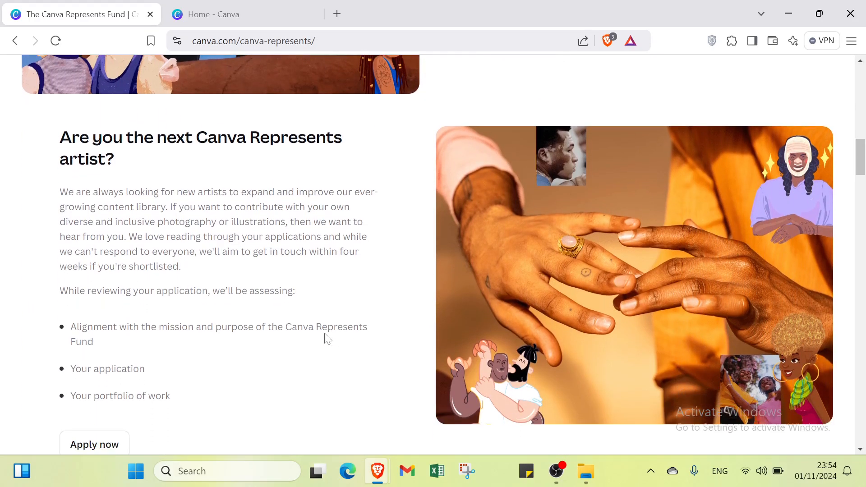
{"action": "scroll", "coordinate": [325, 334], "scroll_direction": "down", "scroll_amount": 4}
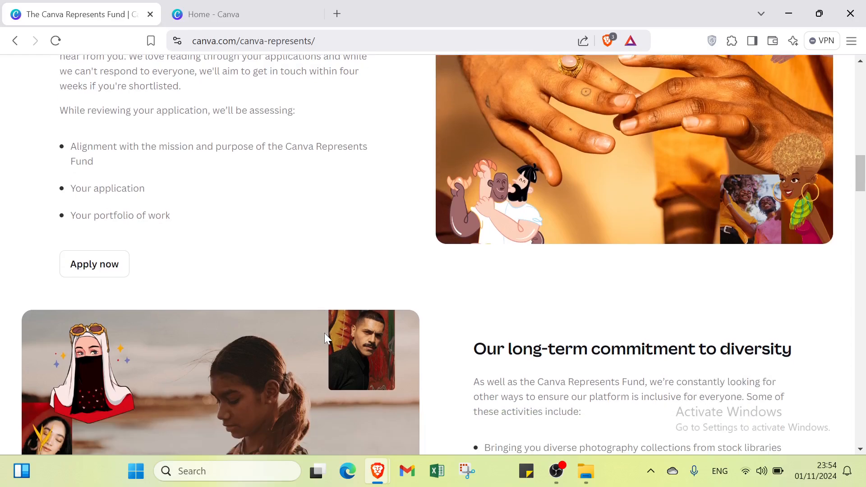
{"action": "scroll", "coordinate": [325, 334], "scroll_direction": "down", "scroll_amount": 4}
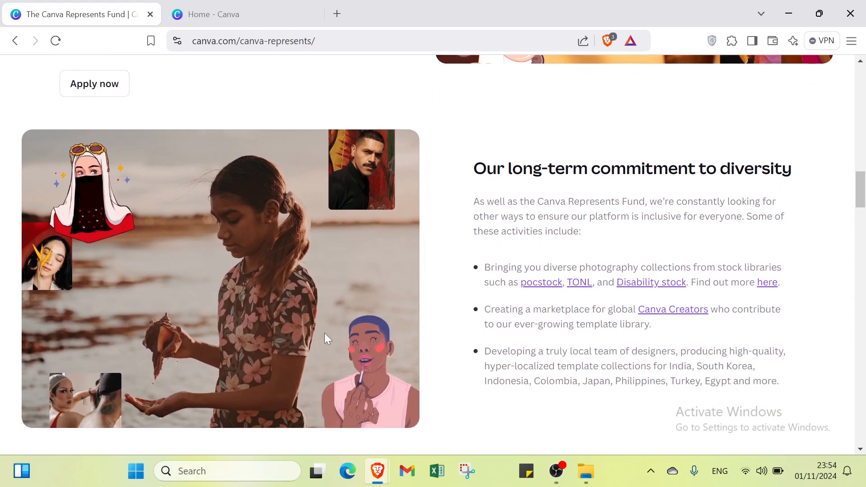
{"action": "scroll", "coordinate": [327, 339], "scroll_direction": "down", "scroll_amount": 3}
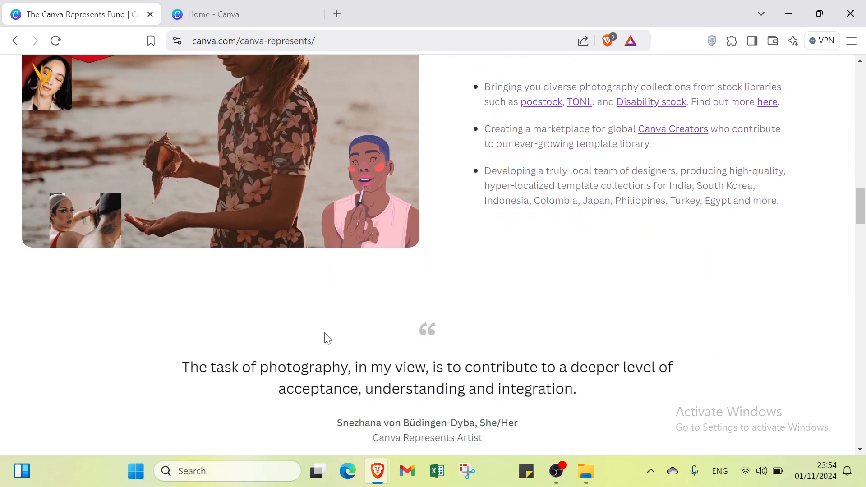
{"action": "scroll", "coordinate": [328, 339], "scroll_direction": "down", "scroll_amount": 4}
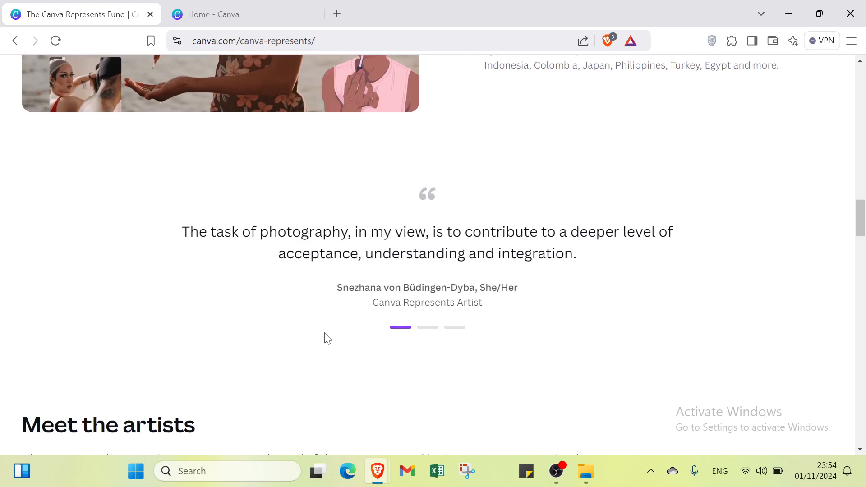
{"action": "scroll", "coordinate": [326, 338], "scroll_direction": "down", "scroll_amount": 4}
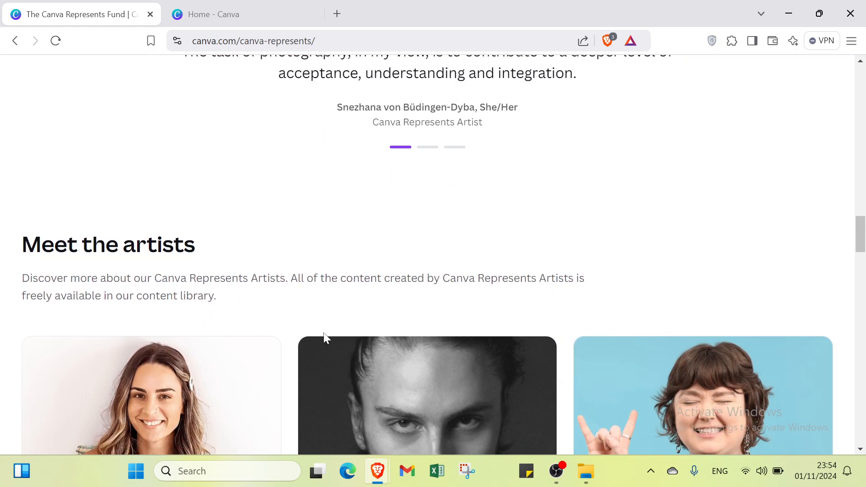
{"action": "scroll", "coordinate": [325, 339], "scroll_direction": "down", "scroll_amount": 5}
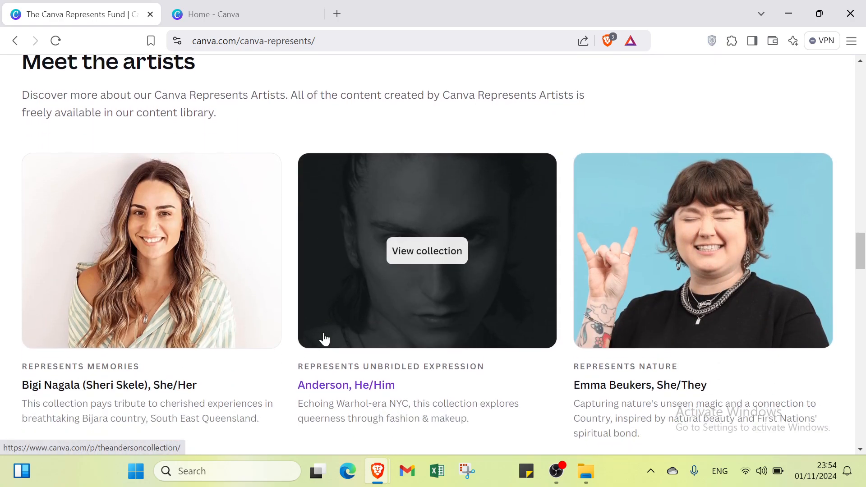
{"action": "scroll", "coordinate": [324, 339], "scroll_direction": "down", "scroll_amount": 4}
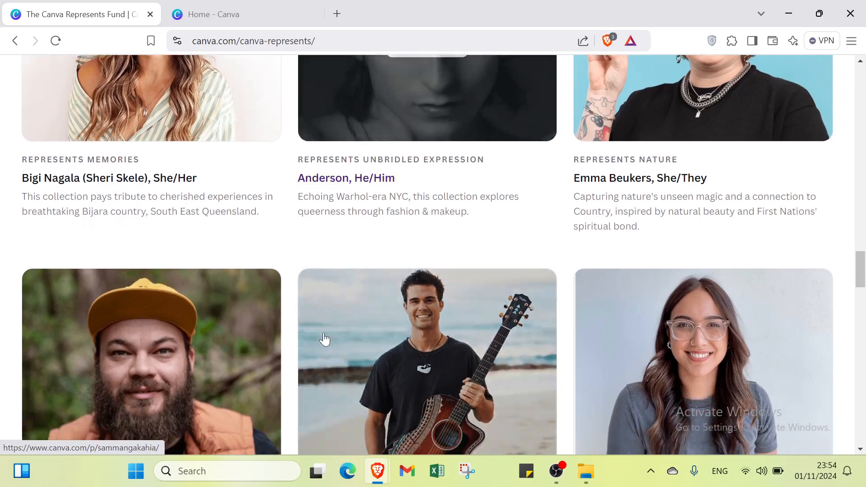
{"action": "scroll", "coordinate": [324, 338], "scroll_direction": "down", "scroll_amount": 4}
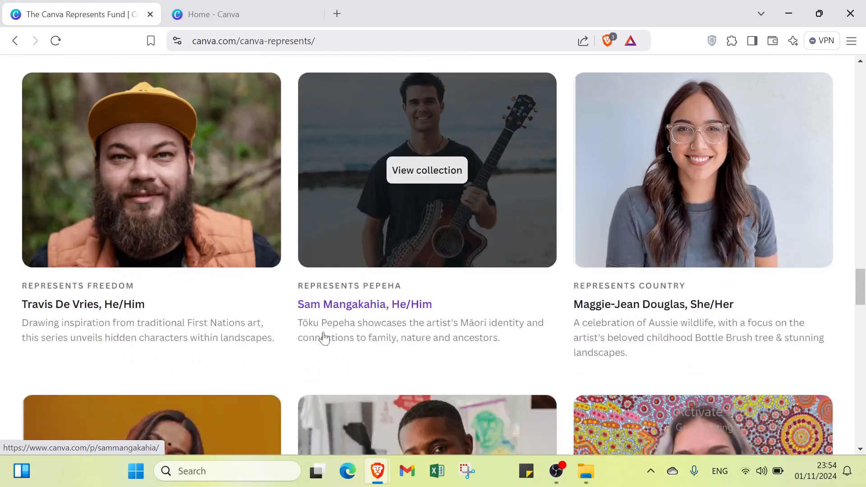
{"action": "scroll", "coordinate": [323, 338], "scroll_direction": "down", "scroll_amount": 1}
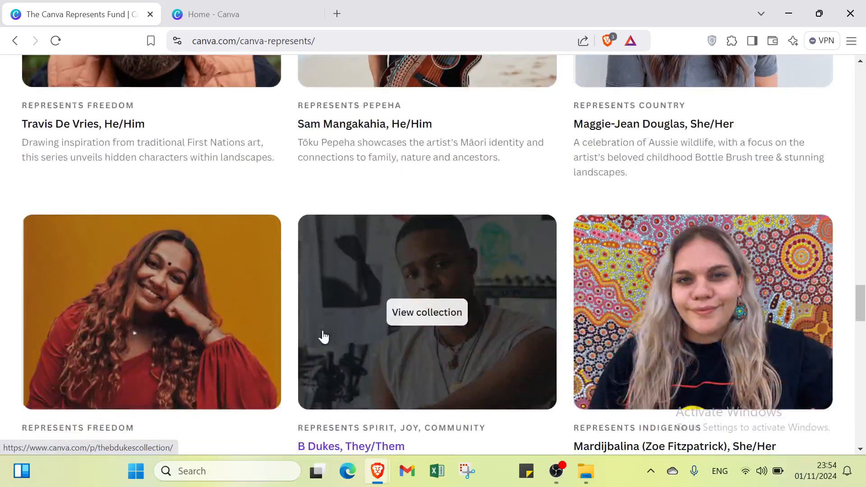
{"action": "scroll", "coordinate": [323, 336], "scroll_direction": "up", "scroll_amount": 20}
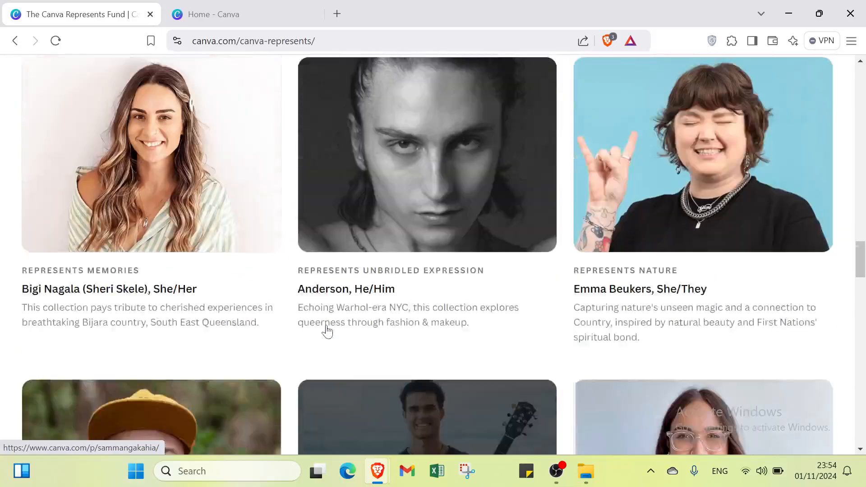
{"action": "scroll", "coordinate": [332, 318], "scroll_direction": "up", "scroll_amount": 20}
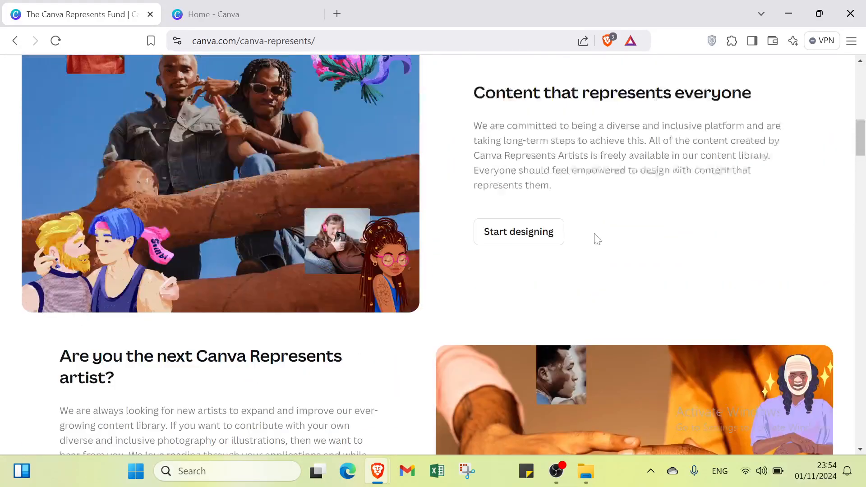
{"action": "scroll", "coordinate": [604, 198], "scroll_direction": "up", "scroll_amount": 1}
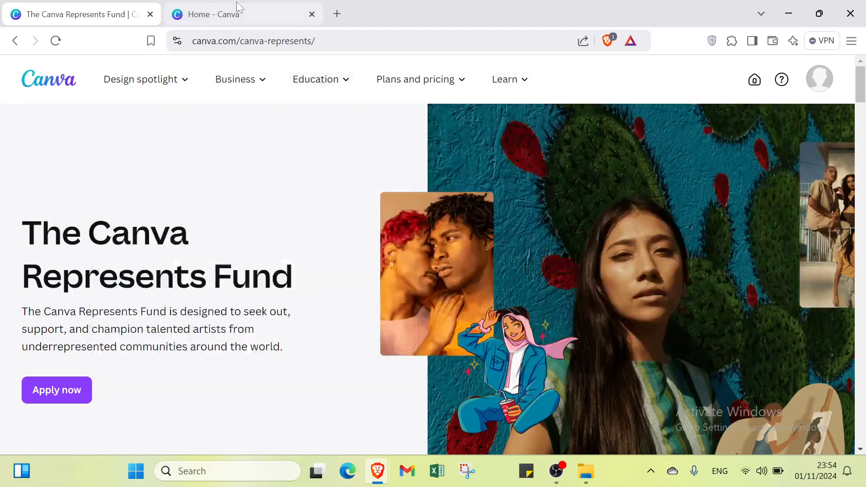
{"action": "left_click", "coordinate": [237, 3]}
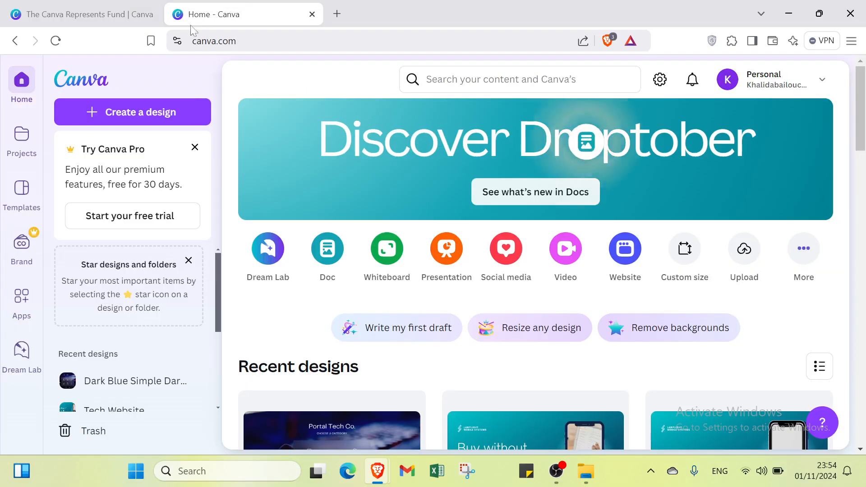
{"action": "left_click", "coordinate": [97, 20]}
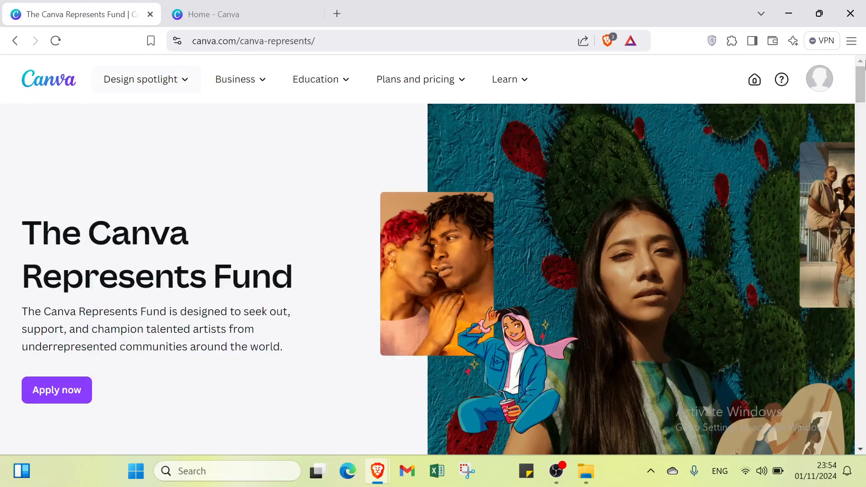
{"action": "left_click", "coordinate": [817, 88]}
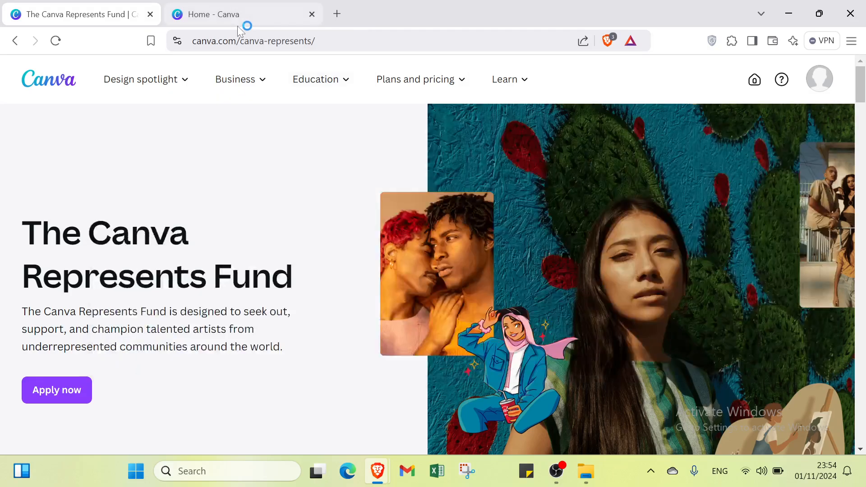
{"action": "left_click", "coordinate": [239, 15]}
{"action": "left_click", "coordinate": [102, 19]}
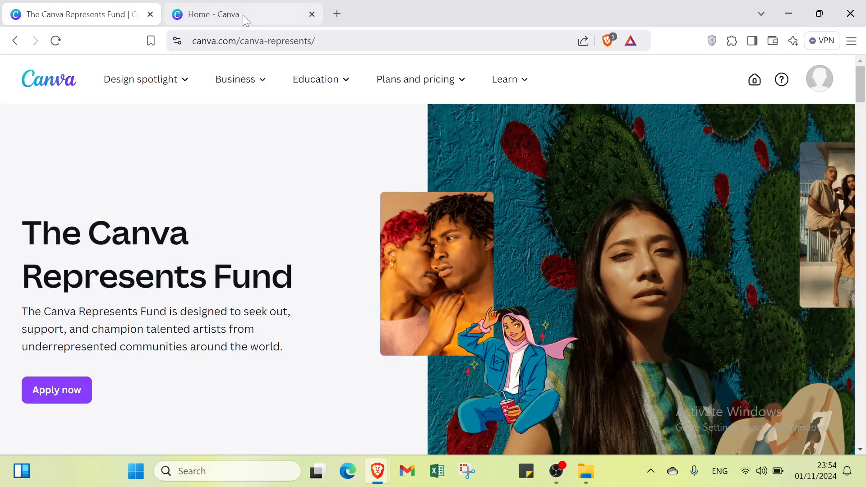
- From the Canva home page, search for "websites" and show all matching Canva templates
{"action": "left_click", "coordinate": [242, 16]}
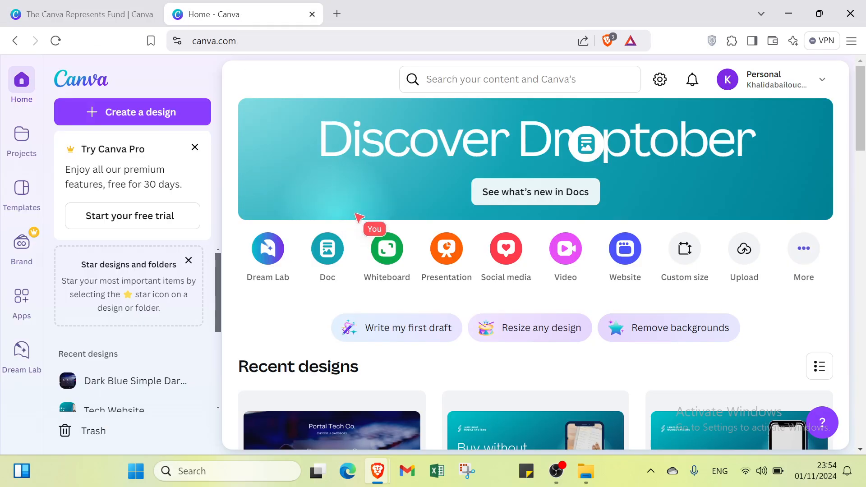
{"action": "left_click", "coordinate": [501, 79]}
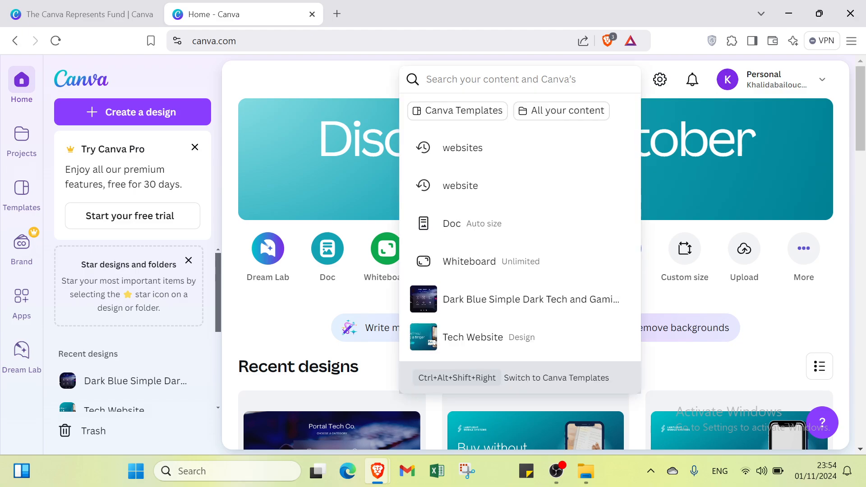
{"action": "left_click", "coordinate": [464, 147]}
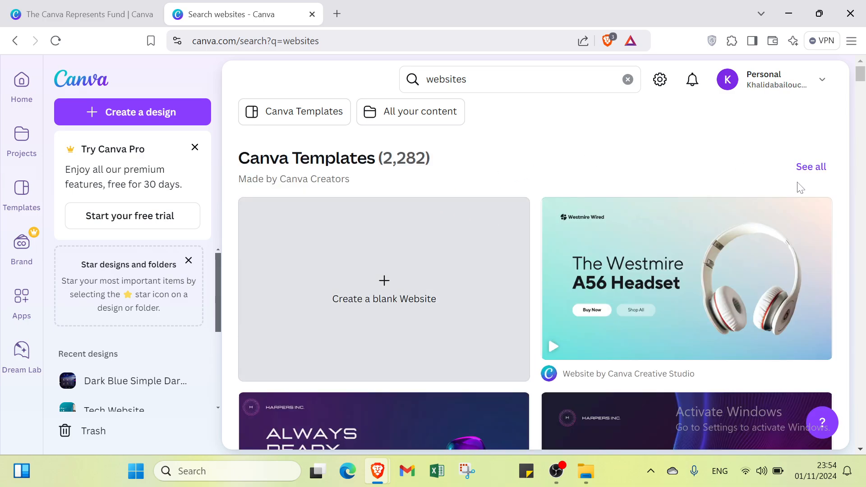
{"action": "left_click", "coordinate": [802, 168]}
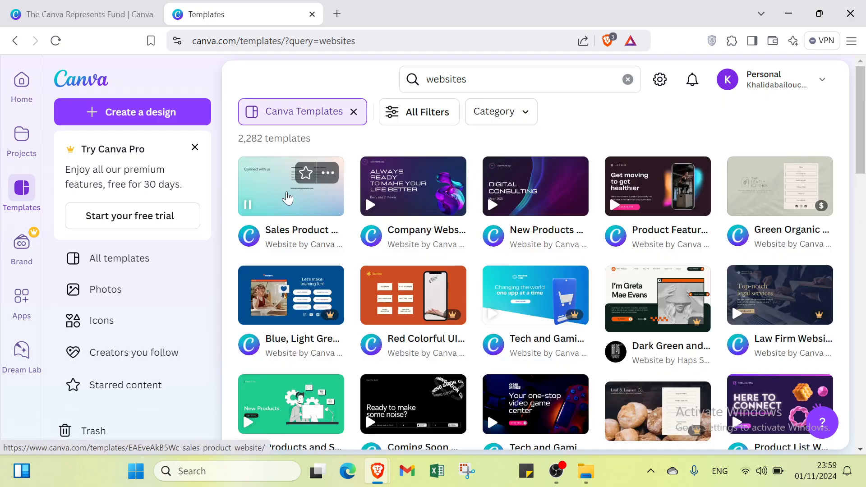
- Preview the Sales Product Website template, then return to the template results
{"action": "left_click", "coordinate": [287, 199]}
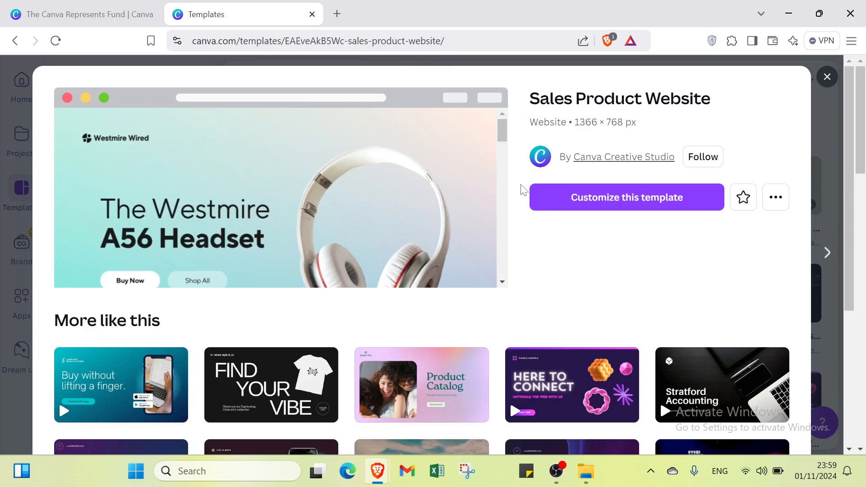
{"action": "left_click", "coordinate": [827, 78]}
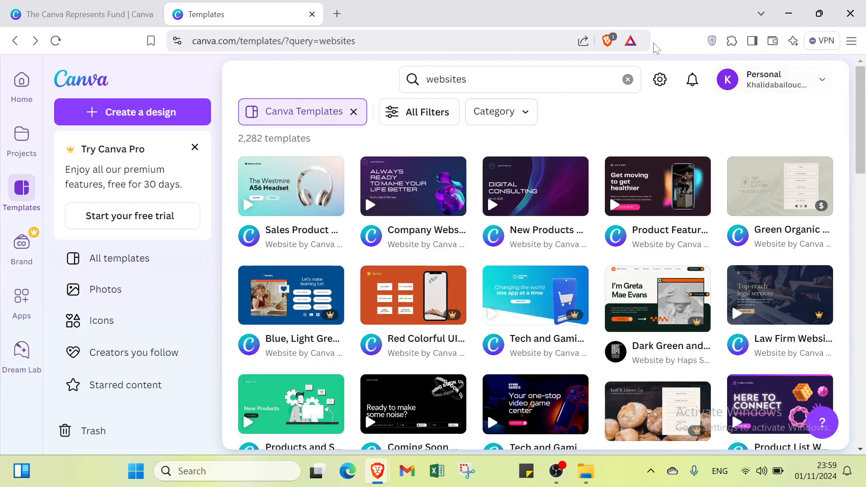
- Open all template filters and examine the category groups from Business and Social Media through Cards and invitations, collapsing each one again
{"action": "left_click", "coordinate": [438, 118]}
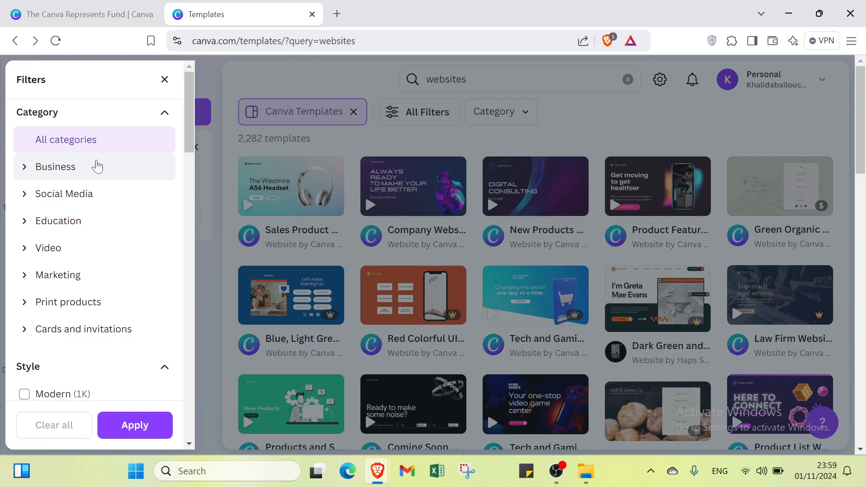
{"action": "left_click", "coordinate": [94, 171]}
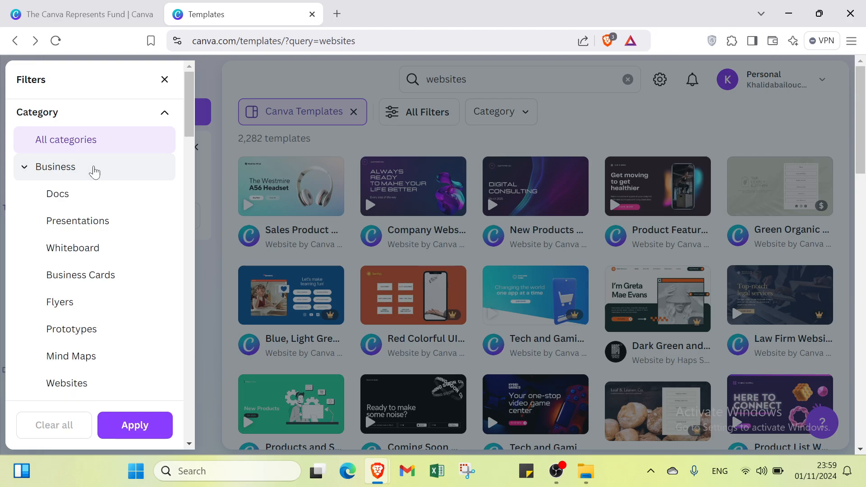
{"action": "left_click", "coordinate": [95, 171]}
{"action": "left_click", "coordinate": [71, 201]}
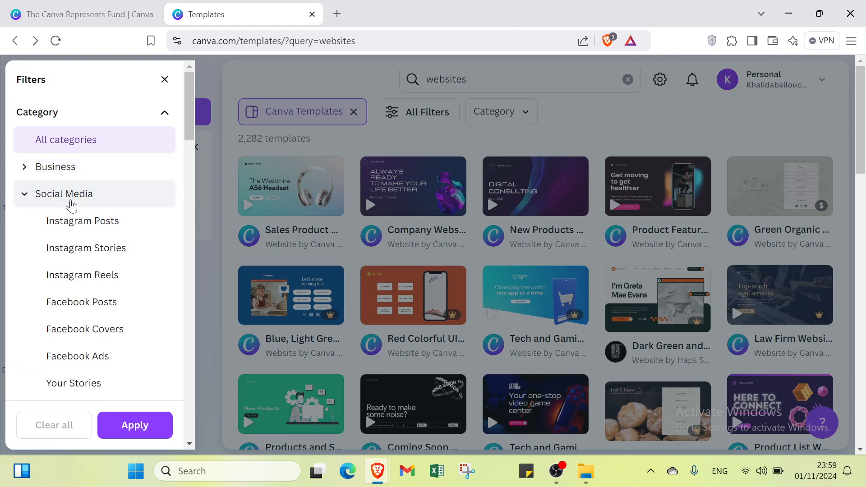
{"action": "left_click", "coordinate": [71, 200]}
{"action": "left_click", "coordinate": [69, 222]}
{"action": "left_click", "coordinate": [68, 224]}
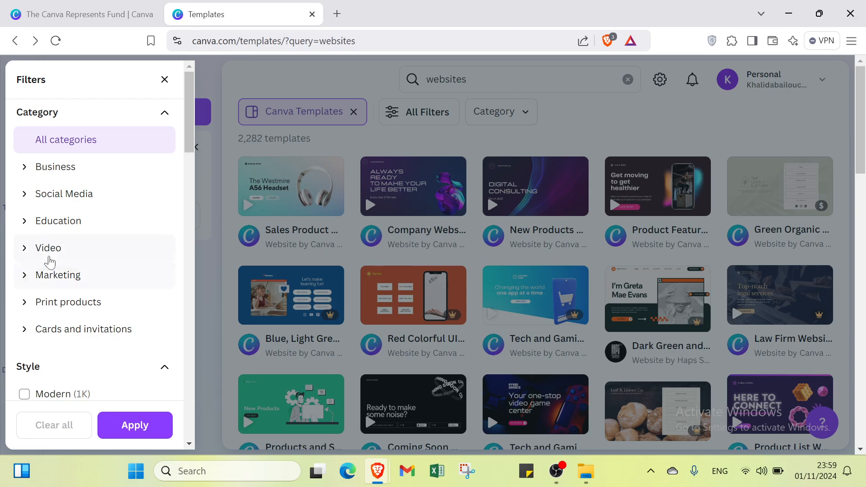
{"action": "left_click", "coordinate": [50, 256]}
{"action": "left_click", "coordinate": [50, 257]}
{"action": "left_click", "coordinate": [46, 277]}
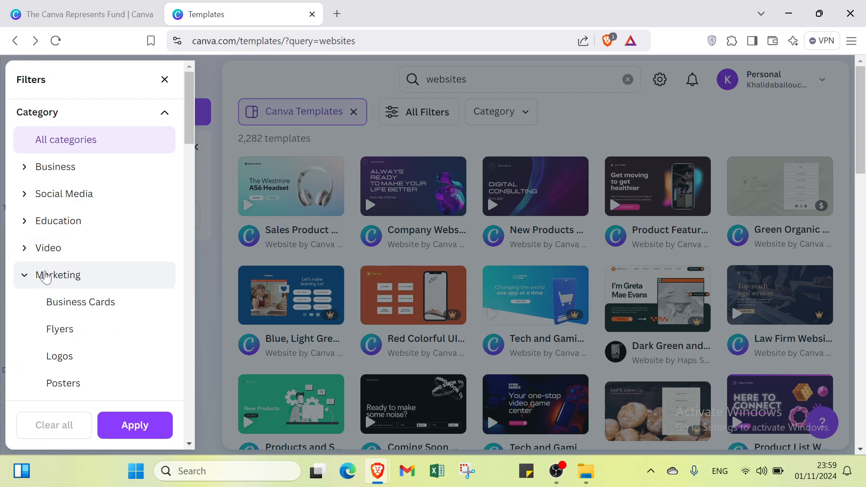
{"action": "left_click", "coordinate": [45, 286]}
{"action": "left_click", "coordinate": [43, 302]}
{"action": "left_click", "coordinate": [43, 302]}
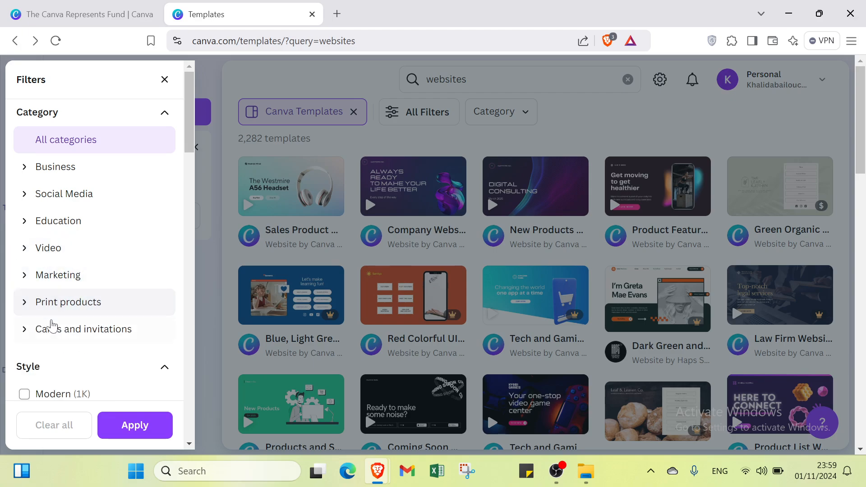
{"action": "left_click", "coordinate": [52, 325]}
{"action": "left_click", "coordinate": [52, 325]}
- Examine the remaining template filters from Style and Theme through Grade, Subject, Price and Color, and close the filters without applying any
{"action": "scroll", "coordinate": [49, 315], "scroll_direction": "down", "scroll_amount": 4}
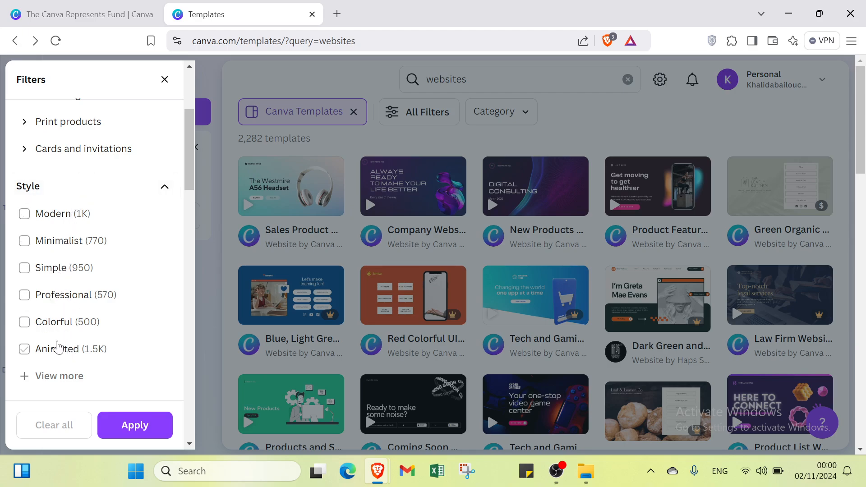
{"action": "scroll", "coordinate": [52, 316], "scroll_direction": "down", "scroll_amount": 5}
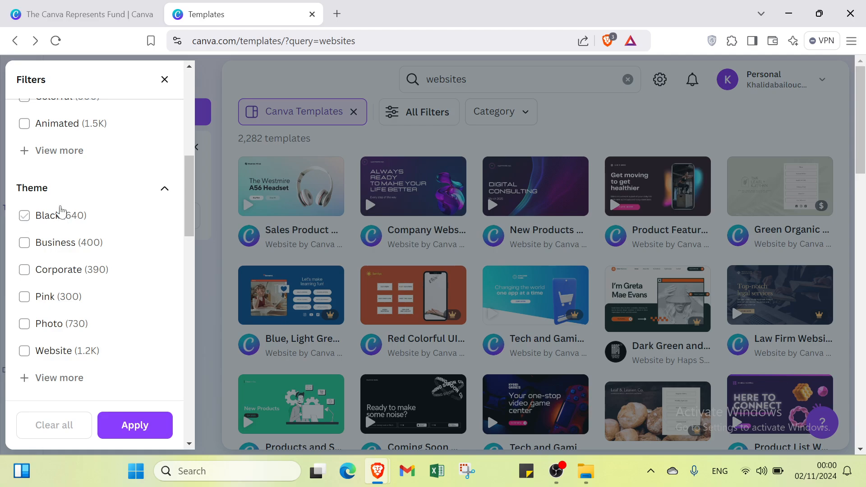
{"action": "scroll", "coordinate": [56, 260], "scroll_direction": "down", "scroll_amount": 2}
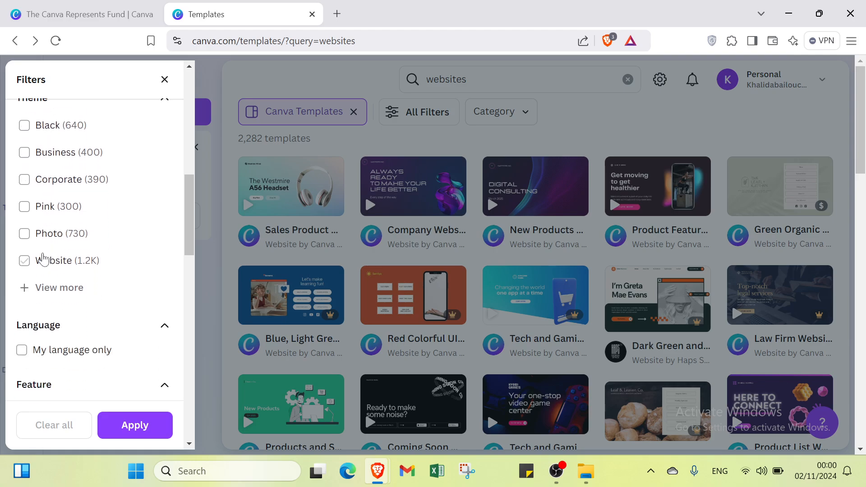
{"action": "scroll", "coordinate": [32, 261], "scroll_direction": "down", "scroll_amount": 3}
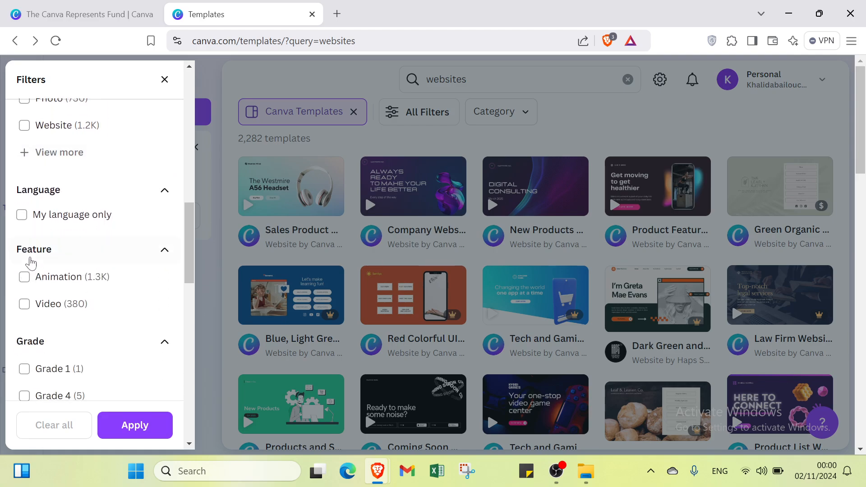
{"action": "scroll", "coordinate": [25, 264], "scroll_direction": "down", "scroll_amount": 2}
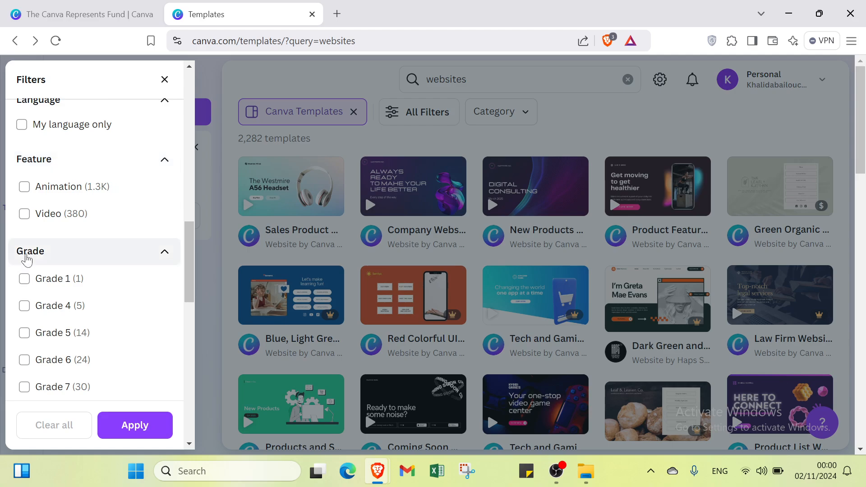
{"action": "scroll", "coordinate": [28, 243], "scroll_direction": "down", "scroll_amount": 10}
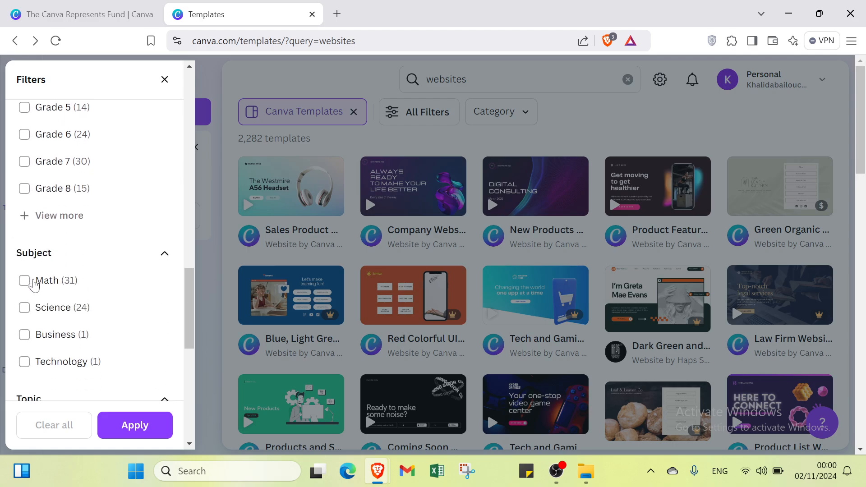
{"action": "scroll", "coordinate": [28, 274], "scroll_direction": "down", "scroll_amount": 6}
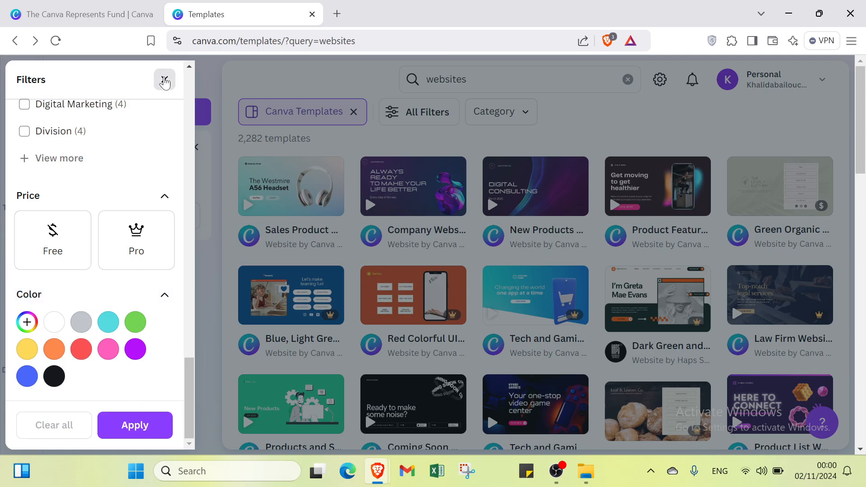
{"action": "left_click", "coordinate": [164, 79]}
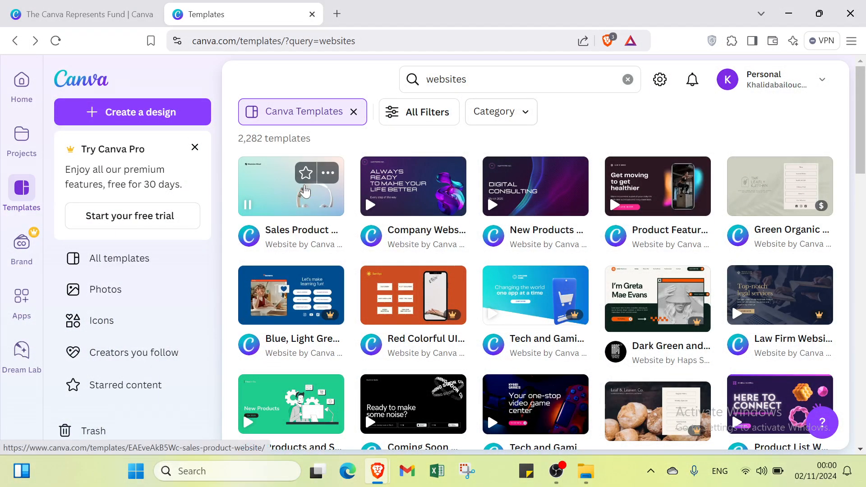
- Open the Sales Product Website template for editing and delete the headline text and the headphone image from its first page
{"action": "left_click", "coordinate": [326, 179]}
{"action": "left_click", "coordinate": [619, 200]}
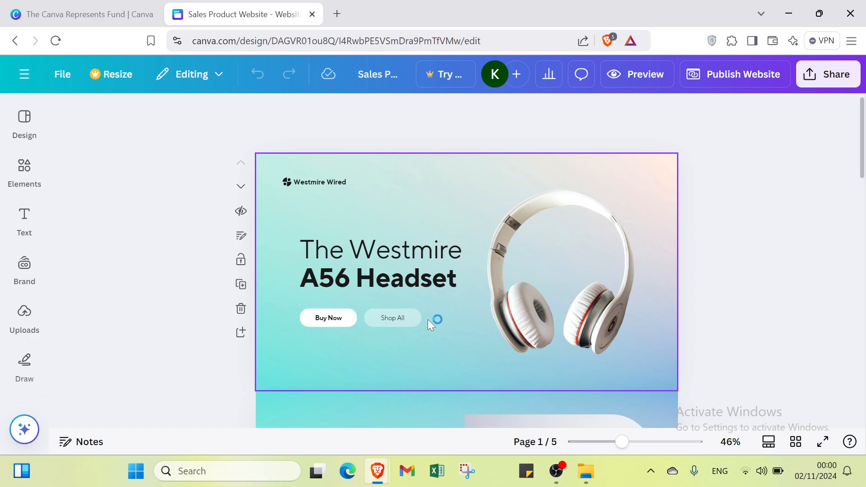
{"action": "left_click", "coordinate": [371, 255]}
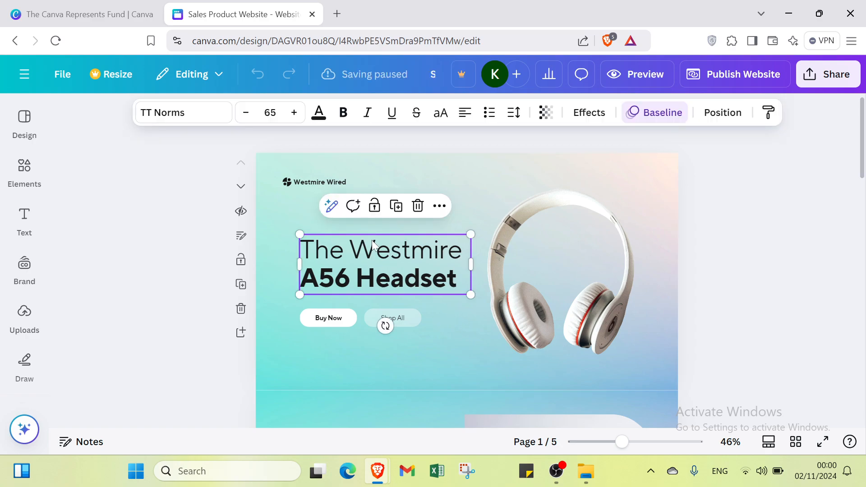
{"action": "key", "text": "Delete"}
{"action": "left_click", "coordinate": [511, 236]}
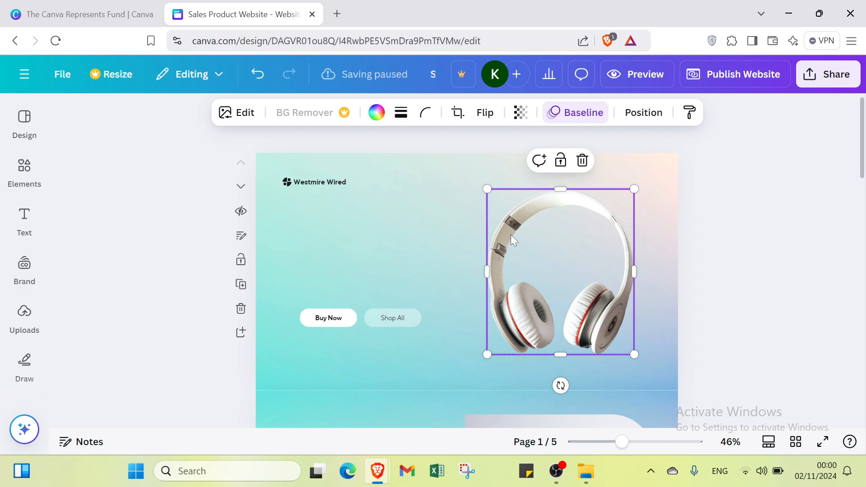
{"action": "key", "text": "Delete"}
- Look through the website design's pages, from All-new technology down to Connect with us, and return to the first page
{"action": "scroll", "coordinate": [345, 329], "scroll_direction": "down", "scroll_amount": 5}
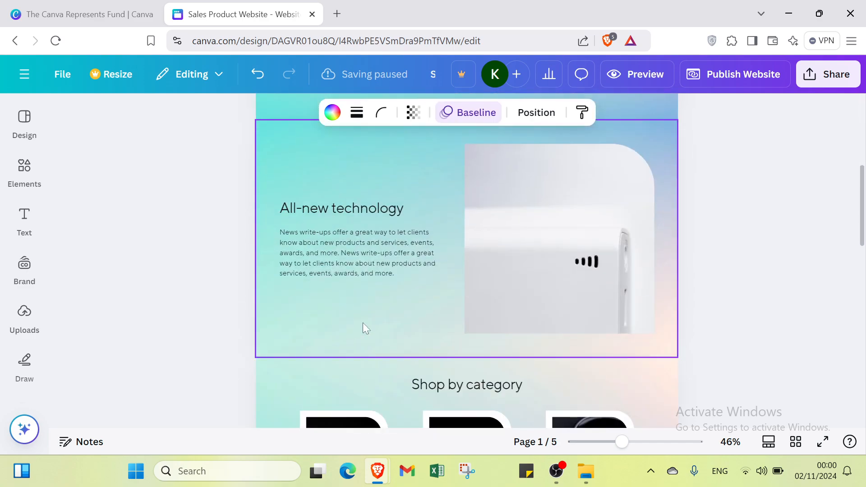
{"action": "scroll", "coordinate": [500, 270], "scroll_direction": "down", "scroll_amount": 10}
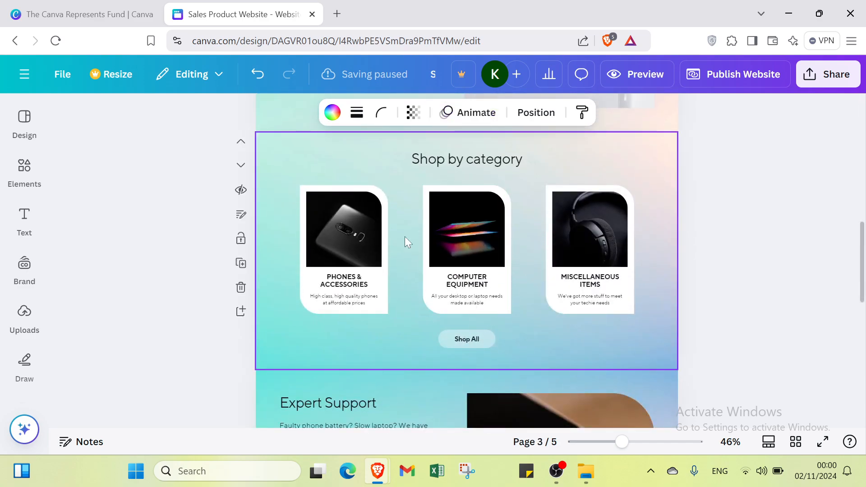
{"action": "scroll", "coordinate": [508, 289], "scroll_direction": "up", "scroll_amount": 3}
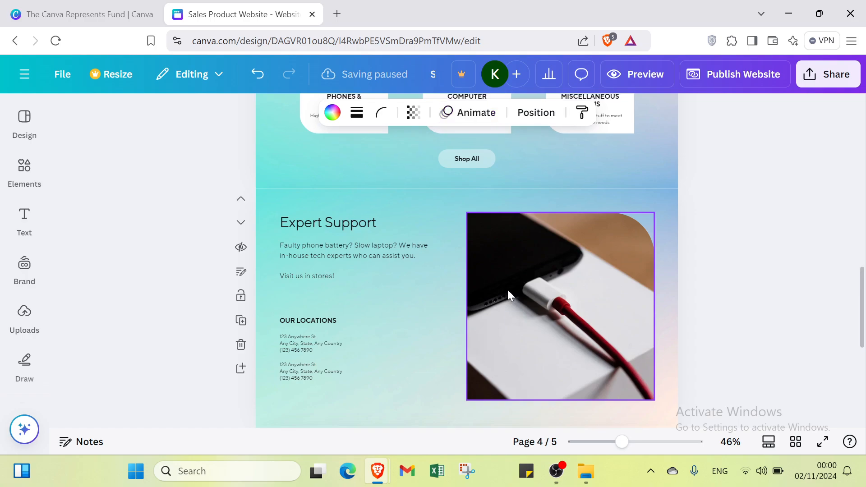
{"action": "scroll", "coordinate": [507, 290], "scroll_direction": "down", "scroll_amount": 3}
{"action": "scroll", "coordinate": [558, 244], "scroll_direction": "up", "scroll_amount": 5}
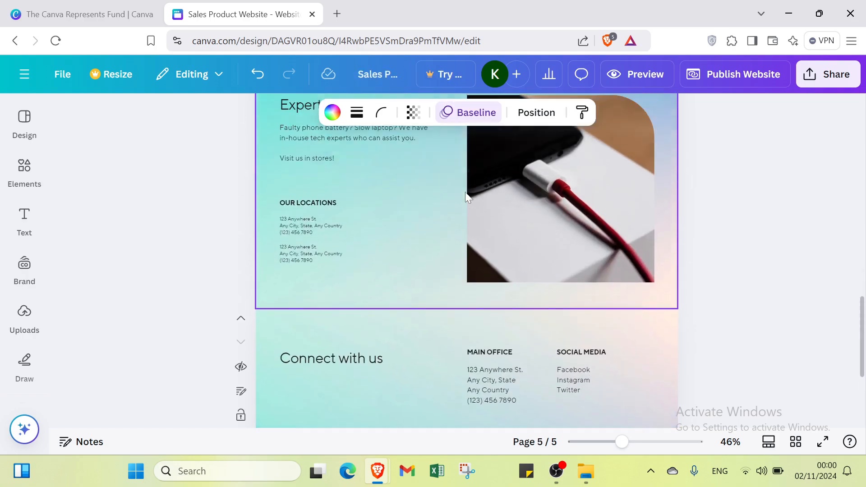
{"action": "scroll", "coordinate": [477, 237], "scroll_direction": "up", "scroll_amount": 6}
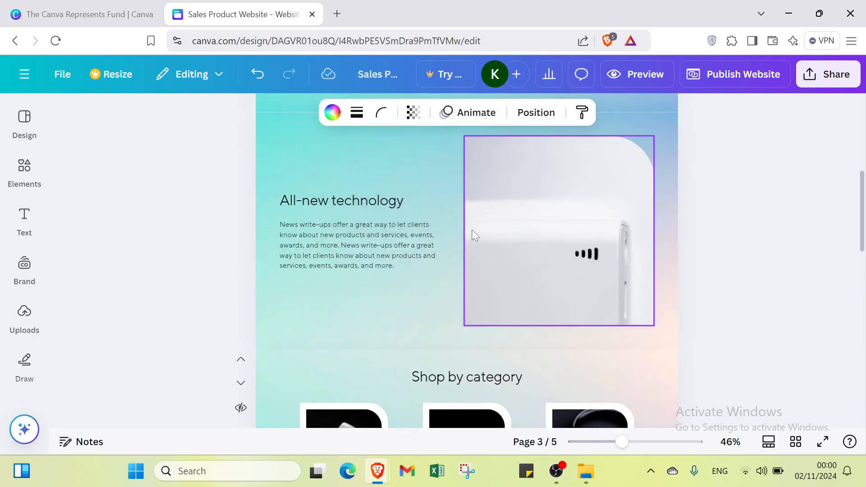
{"action": "scroll", "coordinate": [578, 284], "scroll_direction": "down", "scroll_amount": 3}
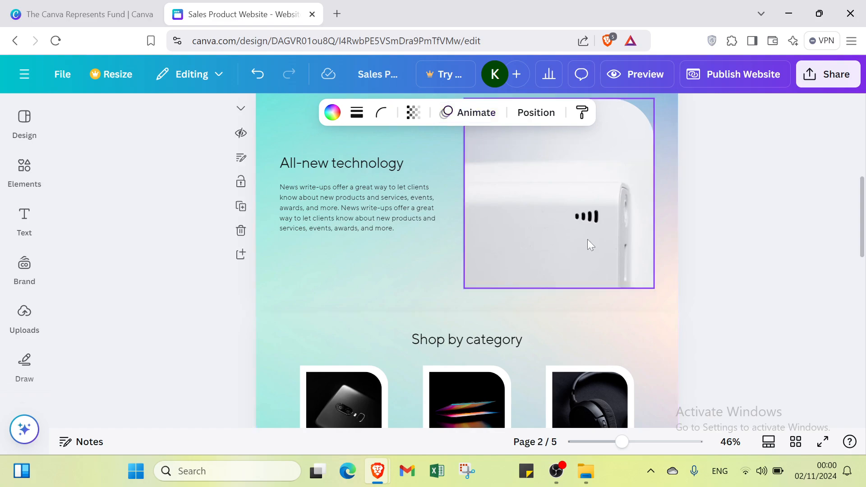
{"action": "scroll", "coordinate": [577, 255], "scroll_direction": "up", "scroll_amount": 3}
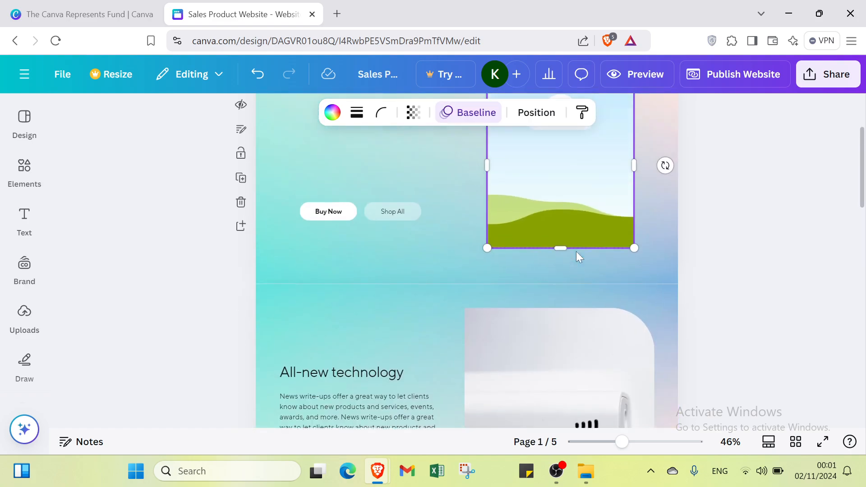
- Examine the website templates offered in the editor's design options, including the template search
{"action": "left_click", "coordinate": [24, 167]}
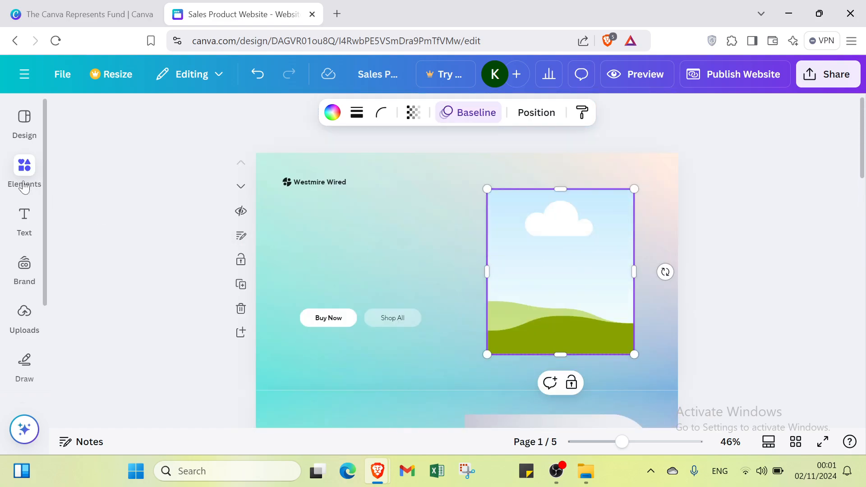
{"action": "left_click", "coordinate": [23, 144]}
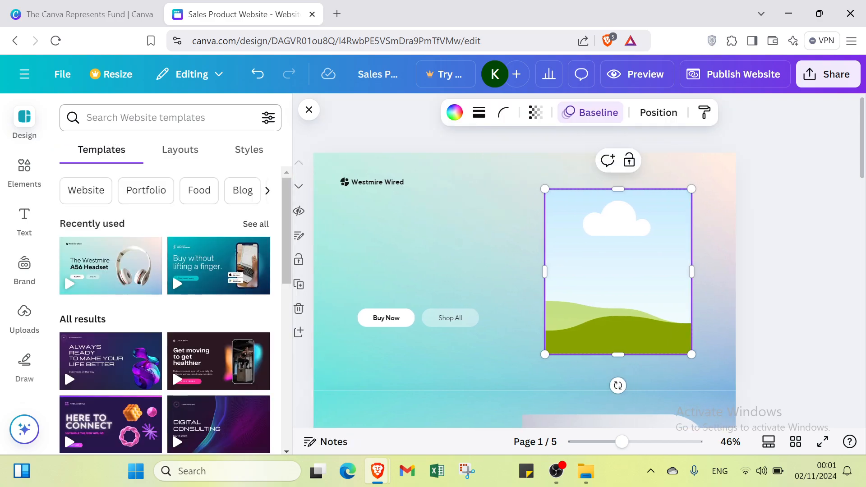
{"action": "left_click", "coordinate": [153, 118]}
{"action": "left_click", "coordinate": [57, 127]}
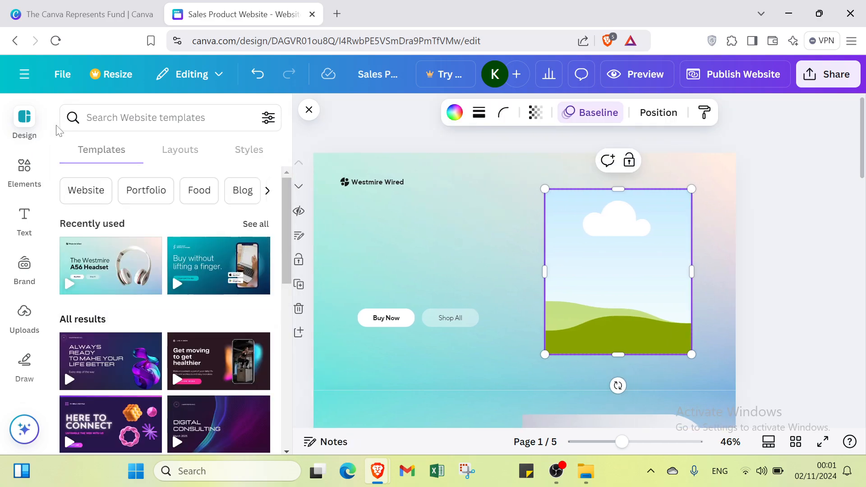
{"action": "scroll", "coordinate": [121, 266], "scroll_direction": "down", "scroll_amount": 3}
{"action": "scroll", "coordinate": [121, 267], "scroll_direction": "up", "scroll_amount": 3}
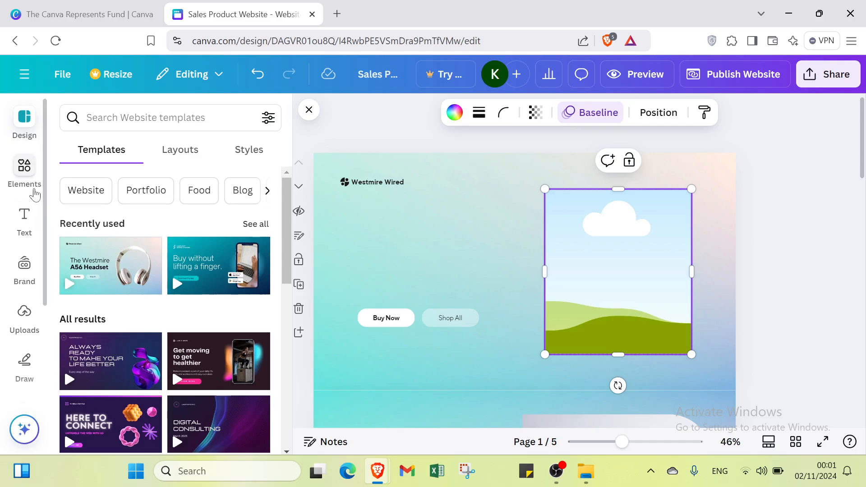
- Examine the editor's elements, default text styles and brand kit options, from shapes and buttons through brand fonts, photos and icons
{"action": "left_click", "coordinate": [18, 183]}
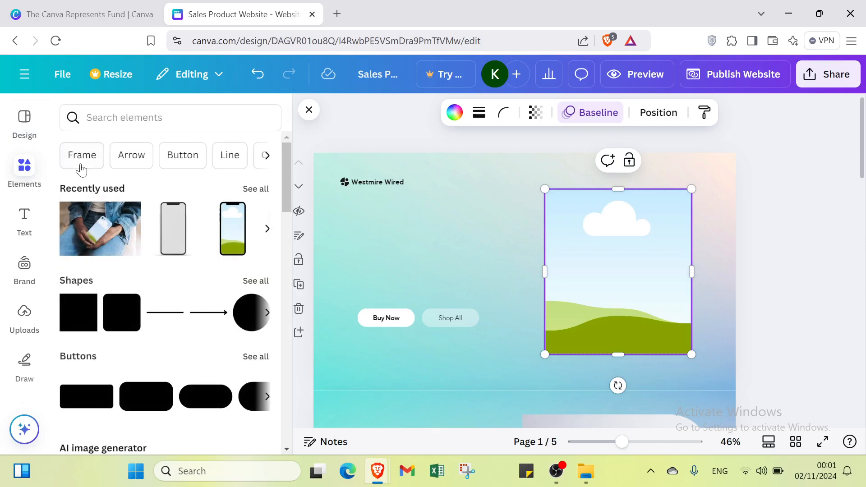
{"action": "scroll", "coordinate": [99, 180], "scroll_direction": "down", "scroll_amount": 2}
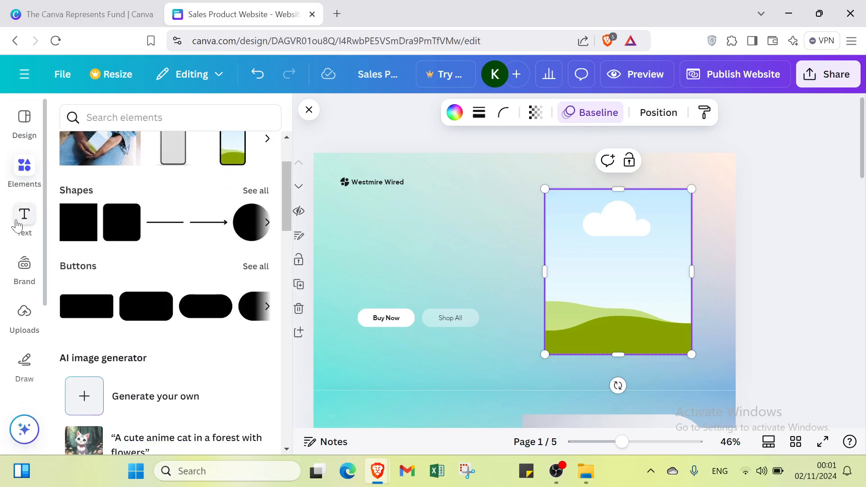
{"action": "left_click", "coordinate": [21, 219]}
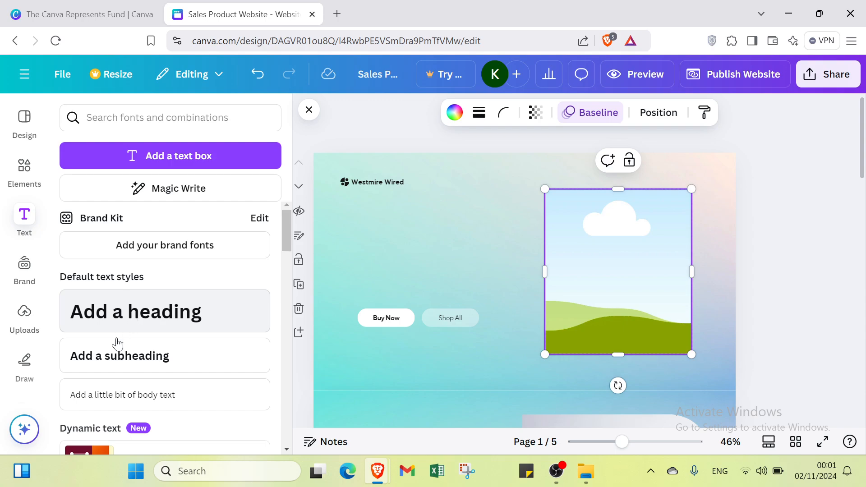
{"action": "left_click", "coordinate": [23, 276]}
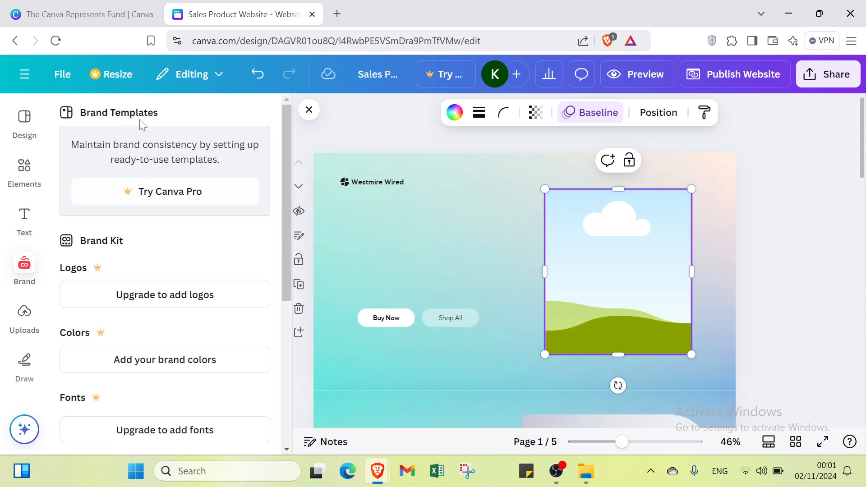
{"action": "scroll", "coordinate": [103, 233], "scroll_direction": "down", "scroll_amount": 5}
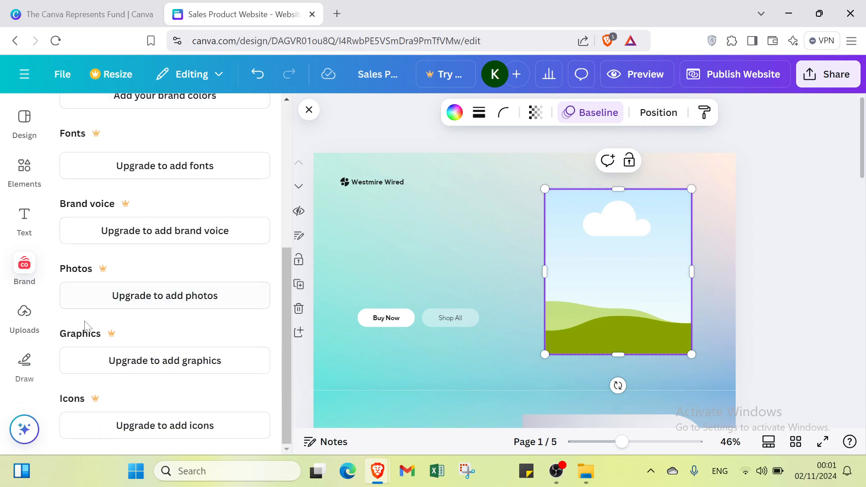
- View the media upload options and the file chooser for an image or video, closing the chooser without selecting a file
{"action": "left_click", "coordinate": [24, 318]}
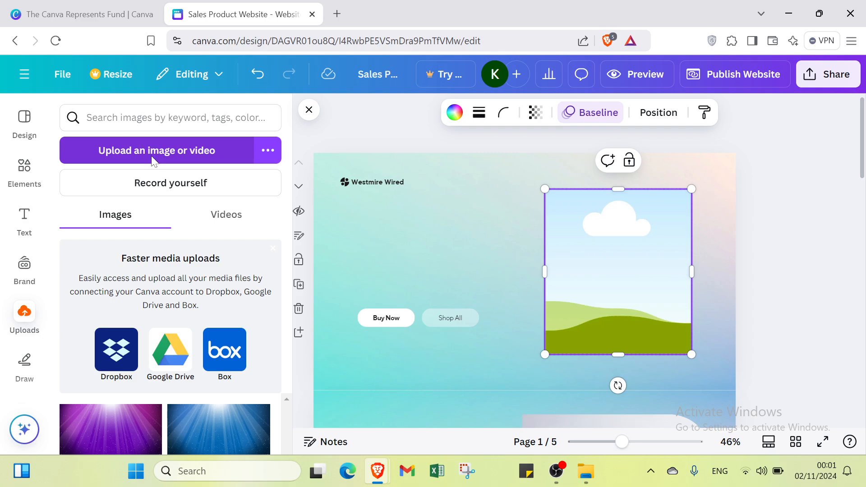
{"action": "left_click", "coordinate": [153, 162]}
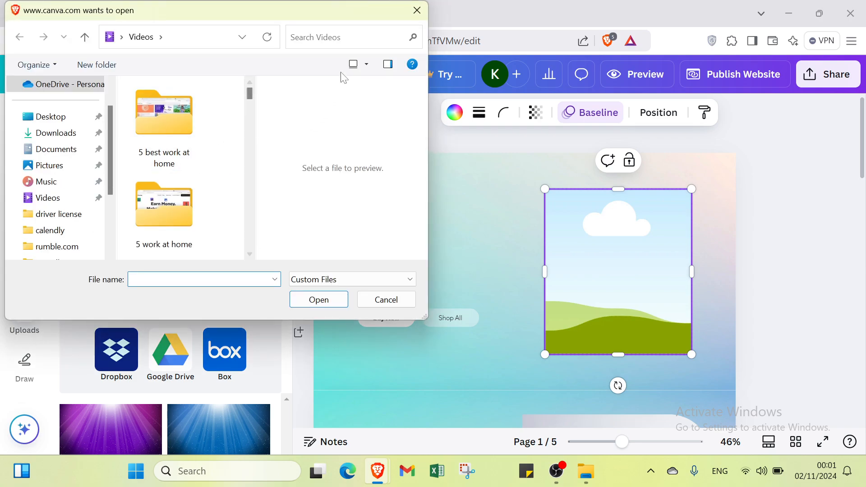
{"action": "left_click", "coordinate": [416, 13]}
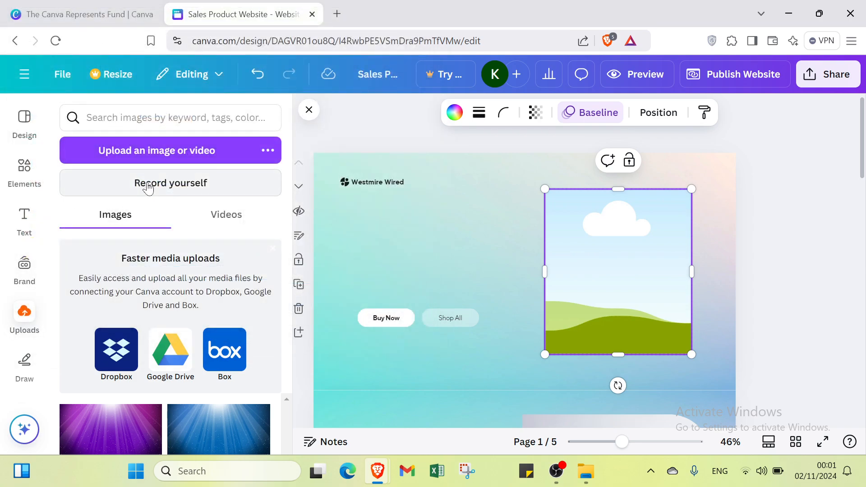
- Allow camera access, record a short camera clip over the first page, and switch the recording studio to the second page
{"action": "left_click", "coordinate": [171, 183]}
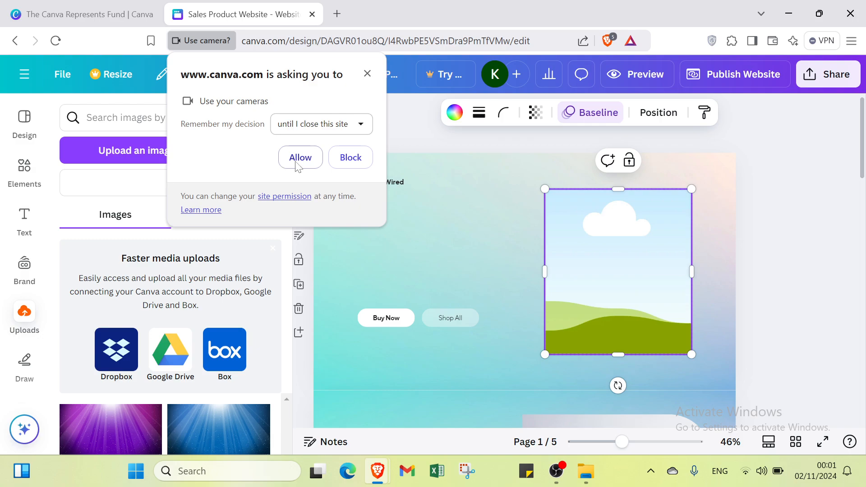
{"action": "left_click", "coordinate": [299, 158]}
{"action": "left_click", "coordinate": [299, 158]}
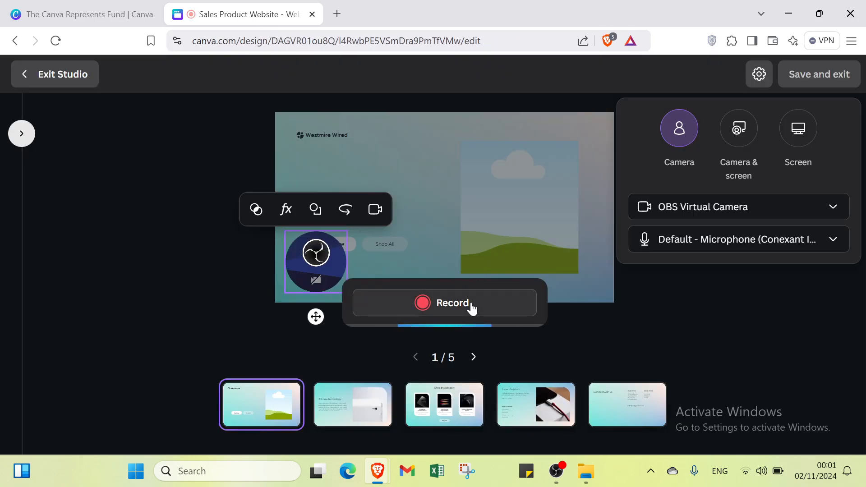
{"action": "left_click", "coordinate": [472, 308]}
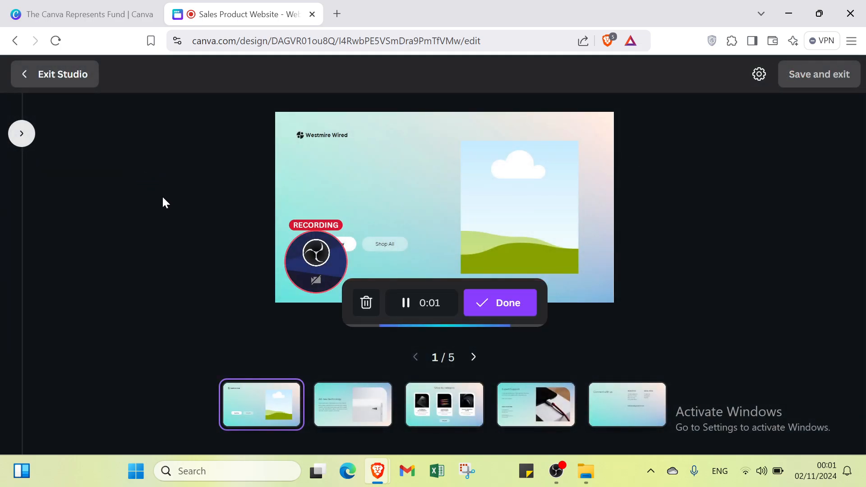
{"action": "left_click", "coordinate": [509, 304]}
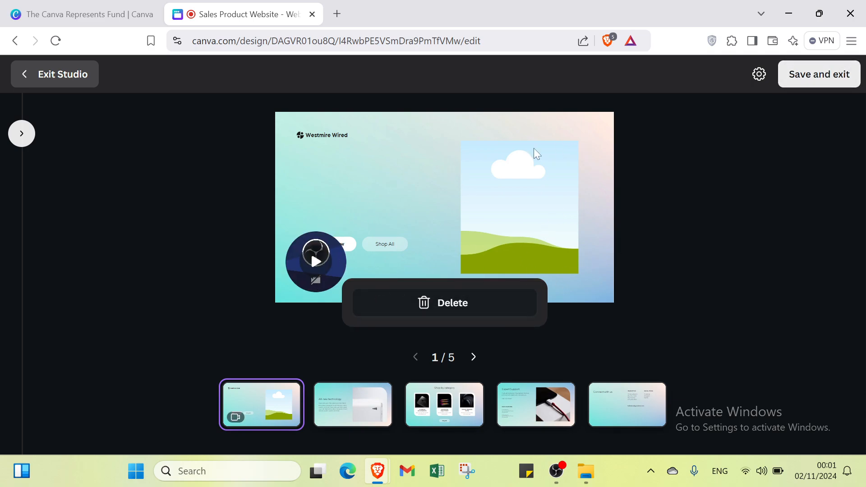
{"action": "left_click", "coordinate": [360, 419]}
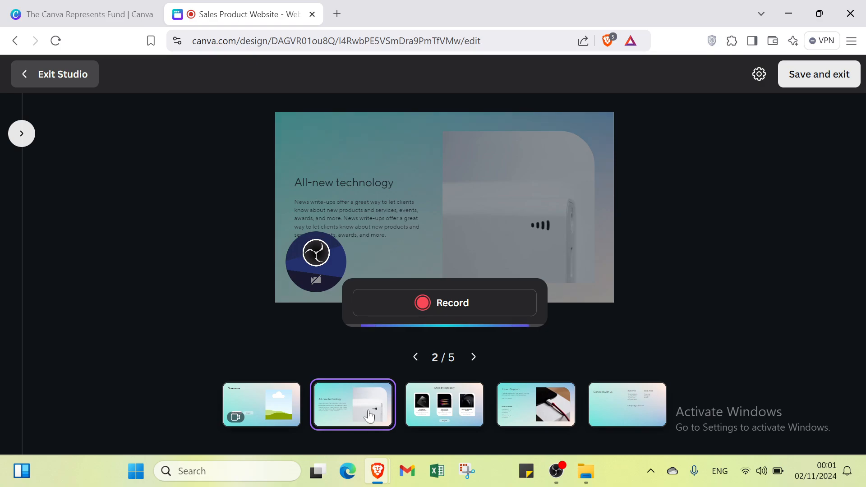
- Record camera clips over the second, third and fourth pages, and exit the recording studio without saving them
{"action": "left_click", "coordinate": [441, 312]}
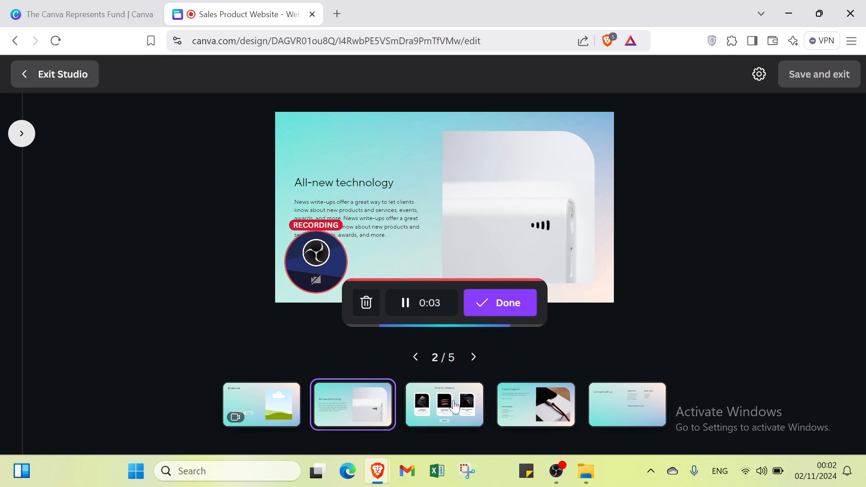
{"action": "left_click", "coordinate": [454, 405]}
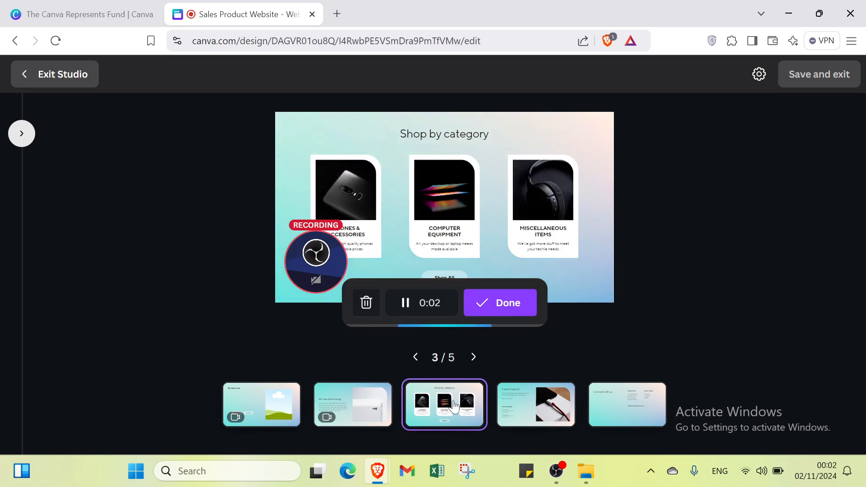
{"action": "left_click", "coordinate": [517, 407]}
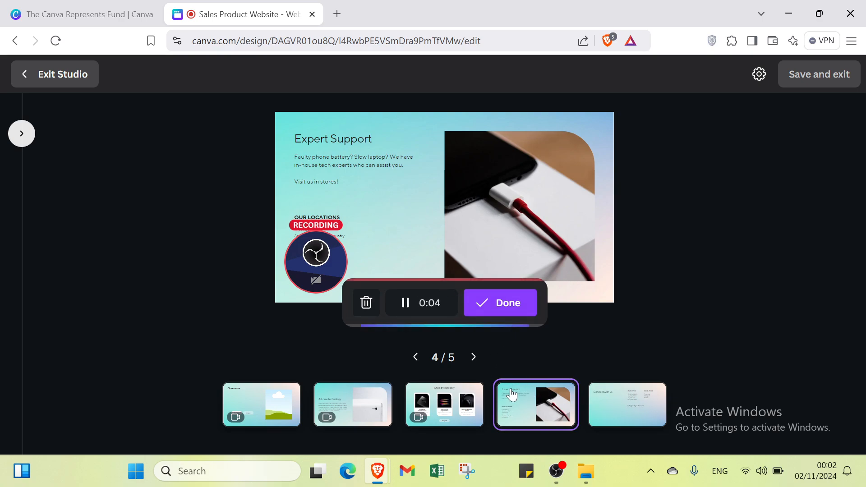
{"action": "left_click", "coordinate": [497, 303]}
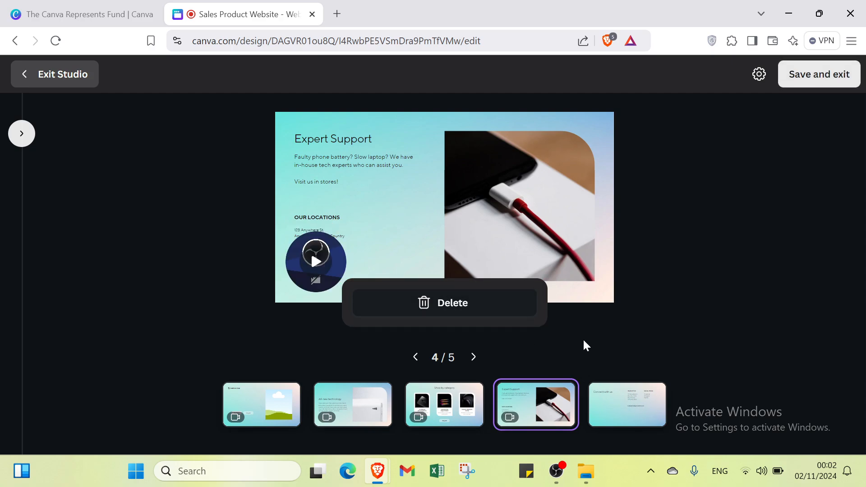
{"action": "left_click", "coordinate": [67, 82]}
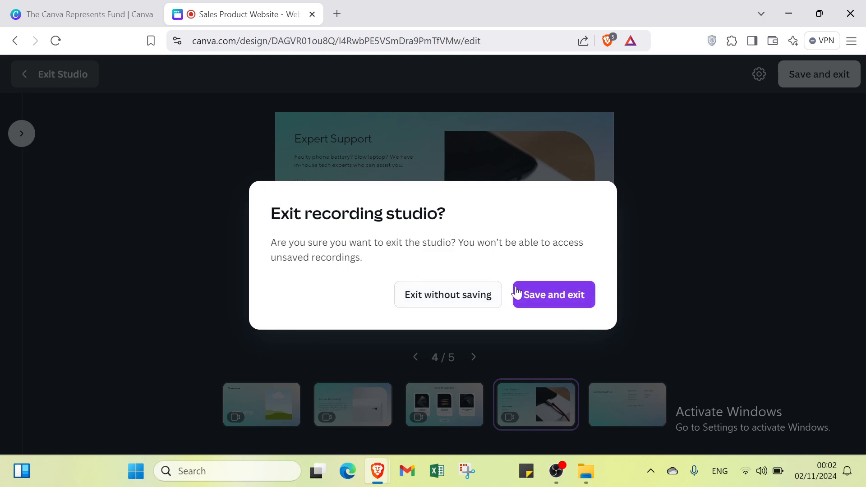
{"action": "left_click", "coordinate": [432, 301]}
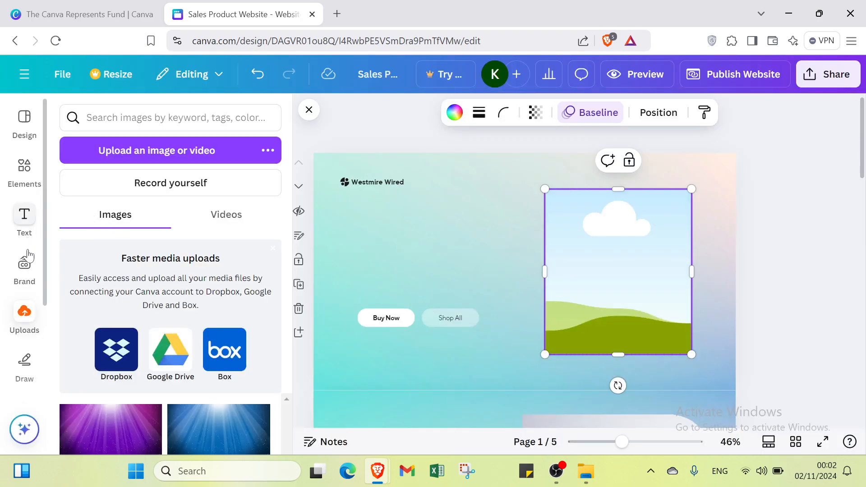
- Examine the editor's drawing tools, projects, Canva apps and QR code generator, returning to the website design templates
{"action": "left_click", "coordinate": [24, 363]}
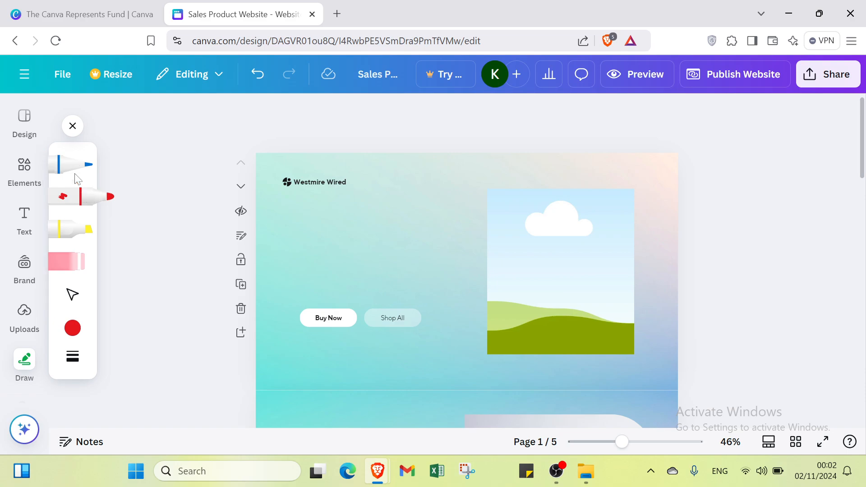
{"action": "scroll", "coordinate": [22, 343], "scroll_direction": "down", "scroll_amount": 2}
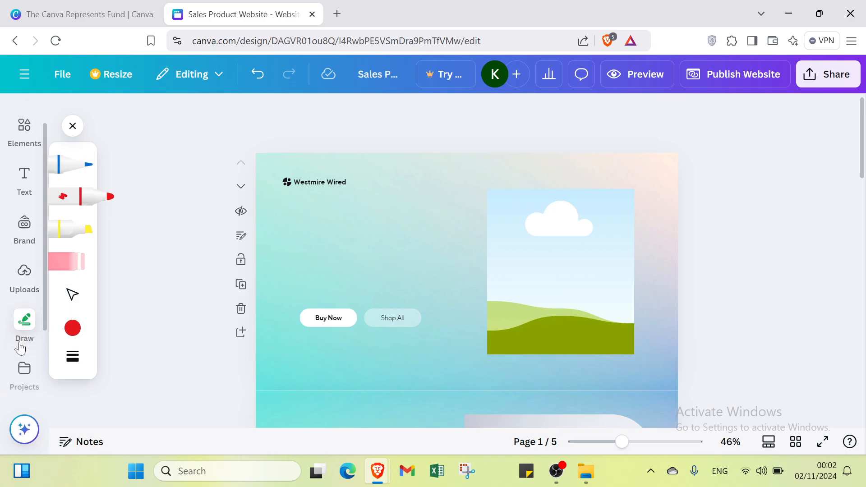
{"action": "left_click", "coordinate": [24, 334]}
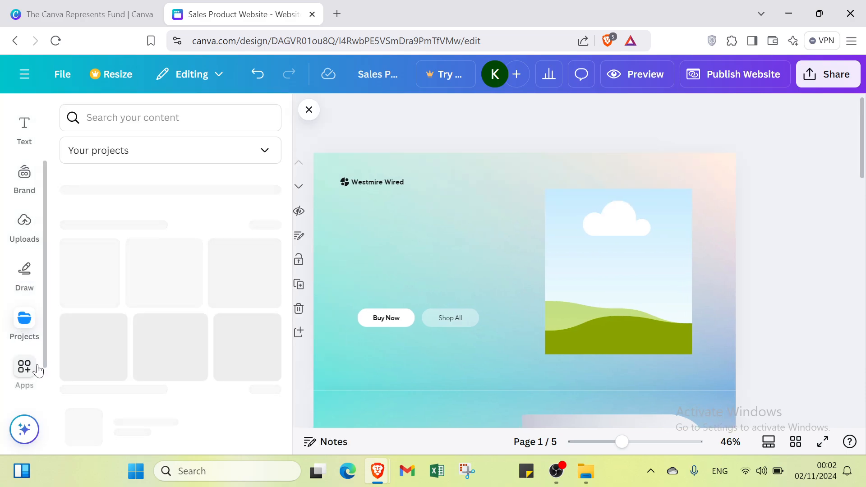
{"action": "left_click", "coordinate": [18, 383]}
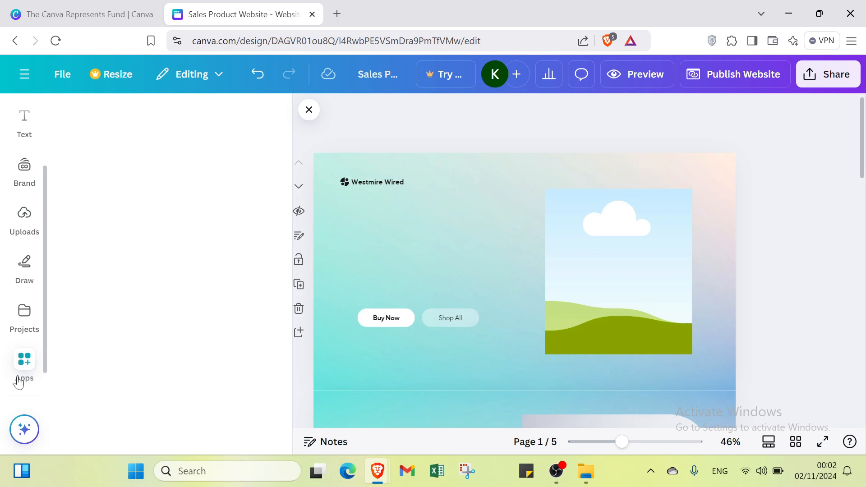
{"action": "scroll", "coordinate": [22, 371], "scroll_direction": "down", "scroll_amount": 1}
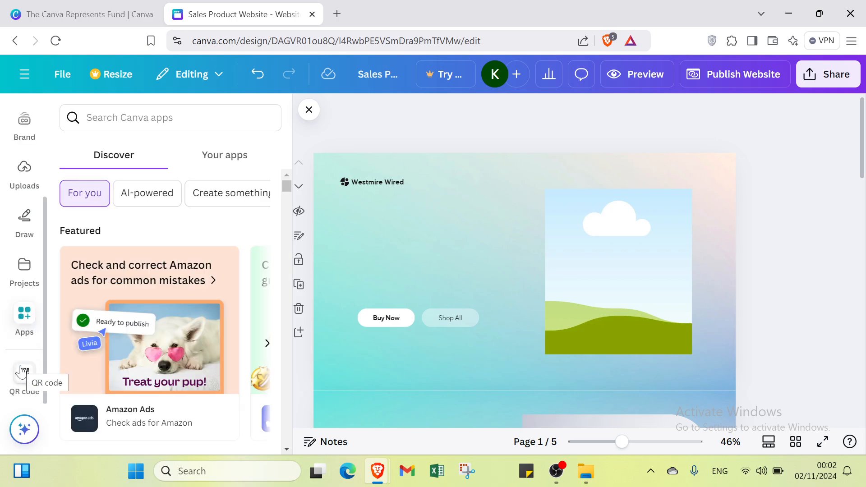
{"action": "left_click", "coordinate": [24, 372]}
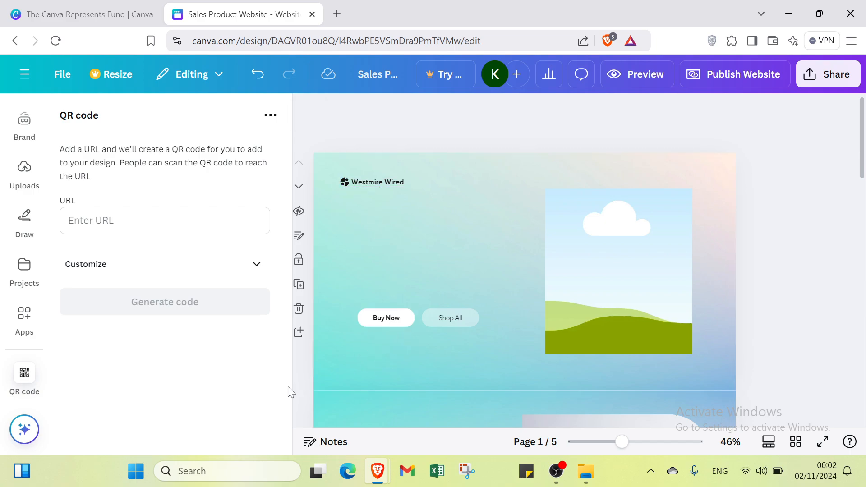
{"action": "scroll", "coordinate": [4, 151], "scroll_direction": "up", "scroll_amount": 3}
{"action": "left_click", "coordinate": [24, 119]}
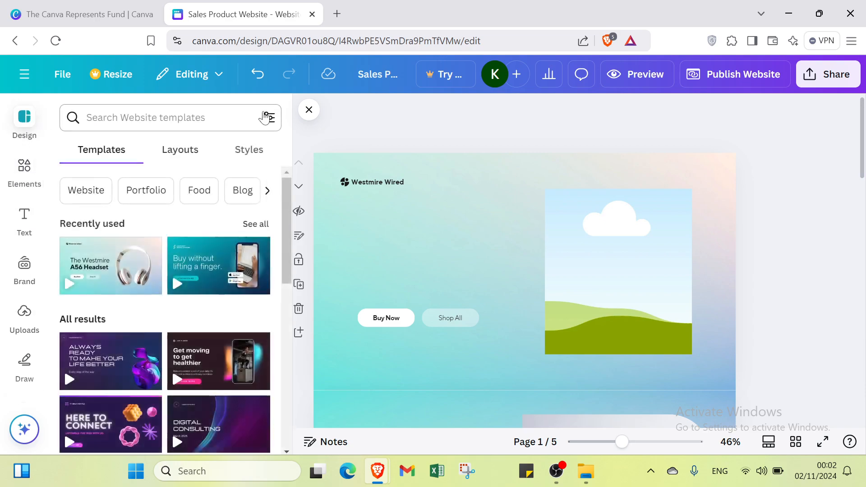
- Close the template options and delete the landscape placeholder image from the first page
{"action": "left_click", "coordinate": [309, 110]}
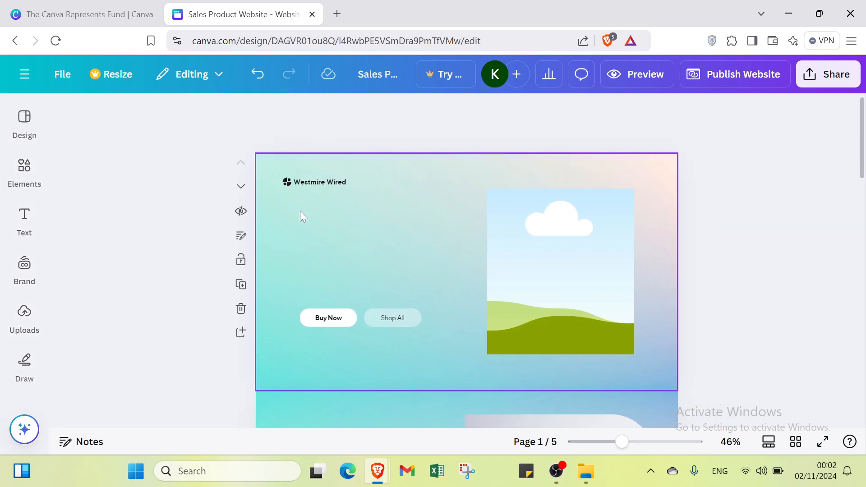
{"action": "left_click", "coordinate": [514, 232]}
{"action": "key", "text": "Delete"}
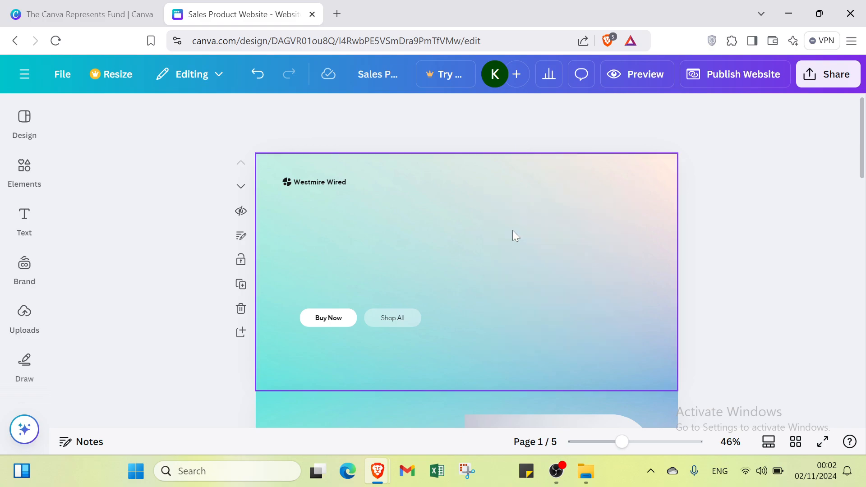
- Search the design elements for "shirts"
{"action": "left_click", "coordinate": [24, 221]}
{"action": "left_click", "coordinate": [7, 210]}
{"action": "left_click", "coordinate": [40, 182]}
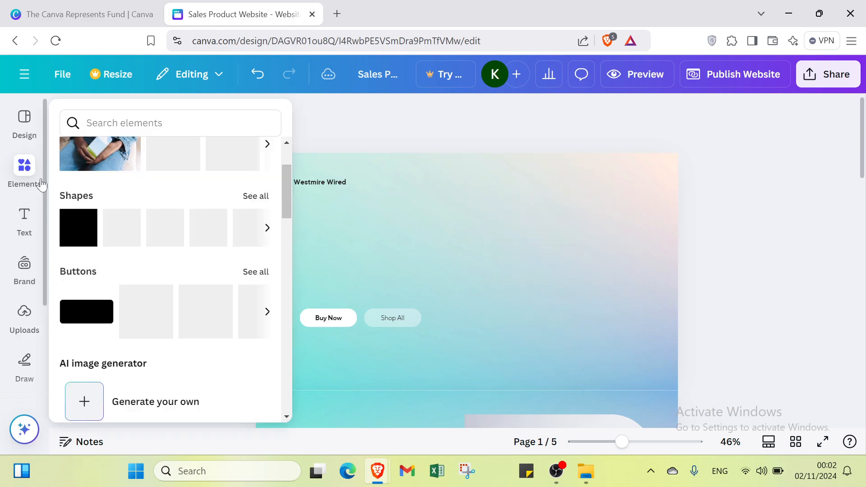
{"action": "left_click", "coordinate": [41, 185]}
{"action": "scroll", "coordinate": [135, 175], "scroll_direction": "up", "scroll_amount": 2}
{"action": "left_click", "coordinate": [131, 118]}
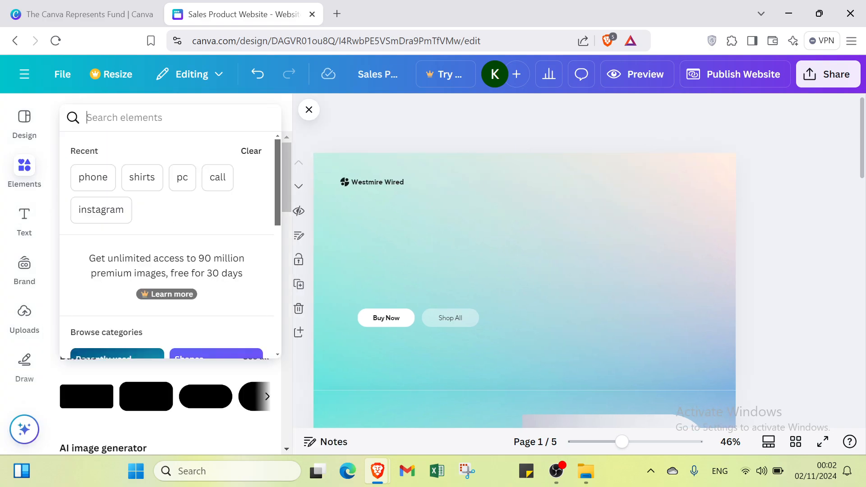
{"action": "type", "text": "shirts"}
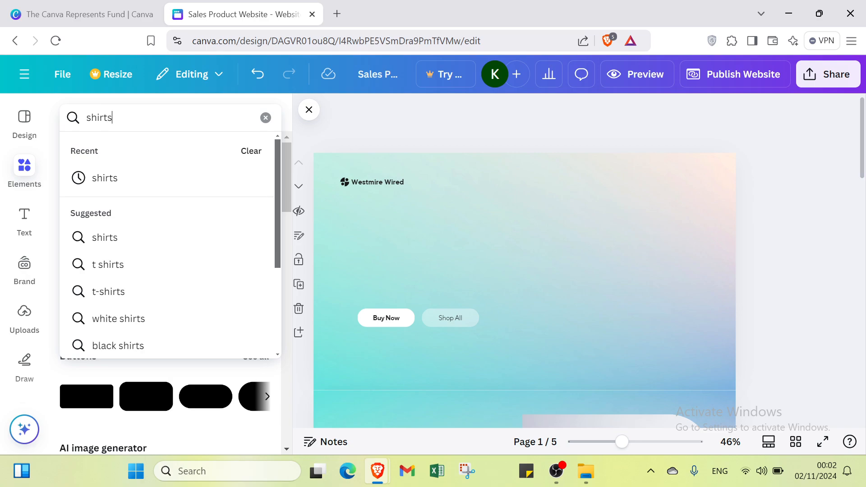
{"action": "key", "text": "Return"}
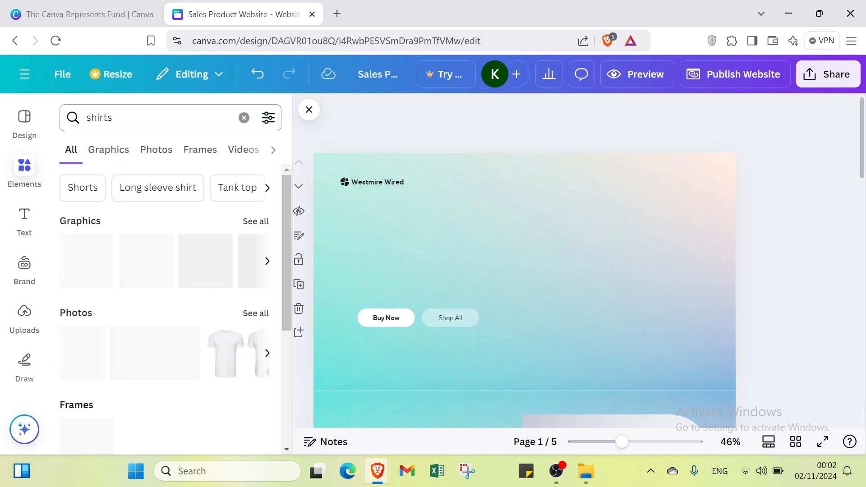
- Add the photo of a woman in a black T-shirt to the first page, shrunk and placed on the page's right half
{"action": "scroll", "coordinate": [133, 344], "scroll_direction": "down", "scroll_amount": 3}
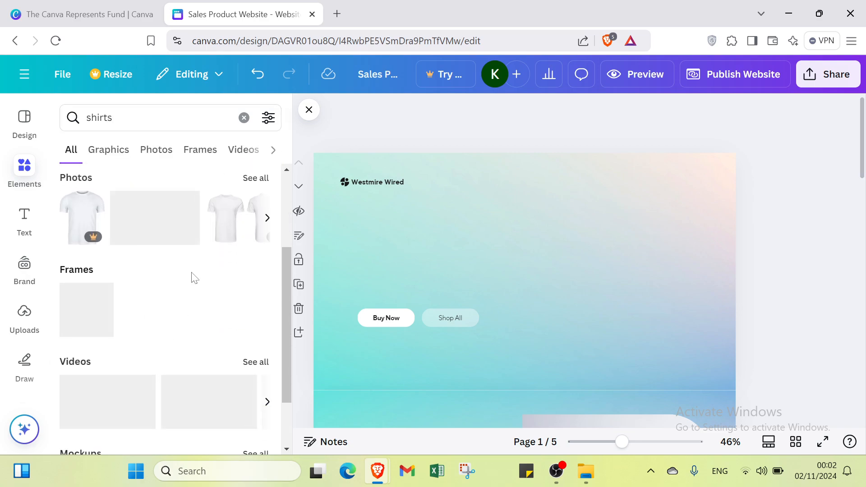
{"action": "left_click", "coordinate": [267, 218]}
{"action": "left_click", "coordinate": [266, 218]}
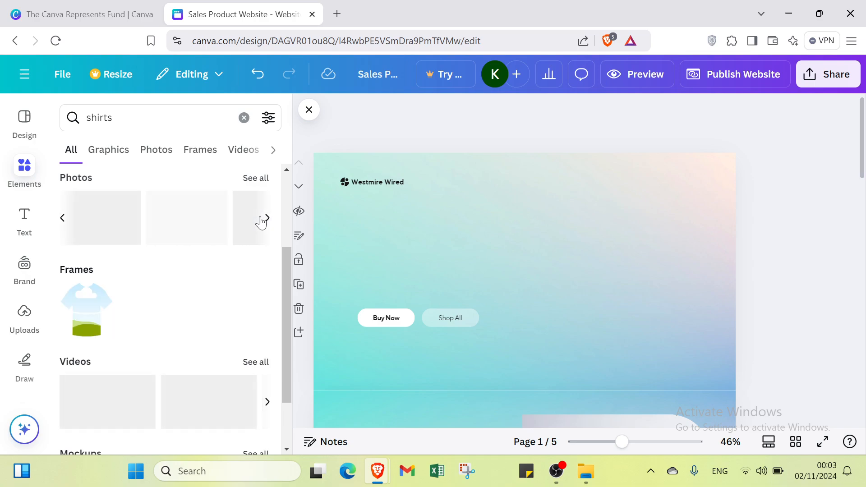
{"action": "left_click", "coordinate": [101, 155]}
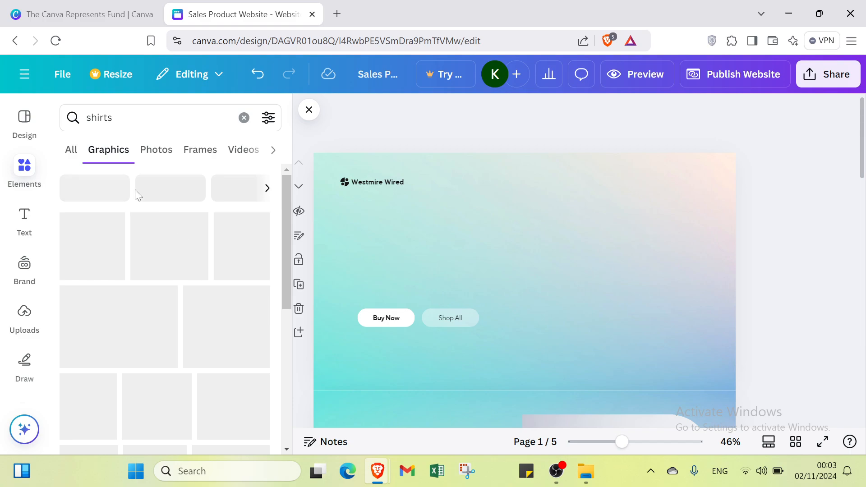
{"action": "left_click", "coordinate": [154, 152]}
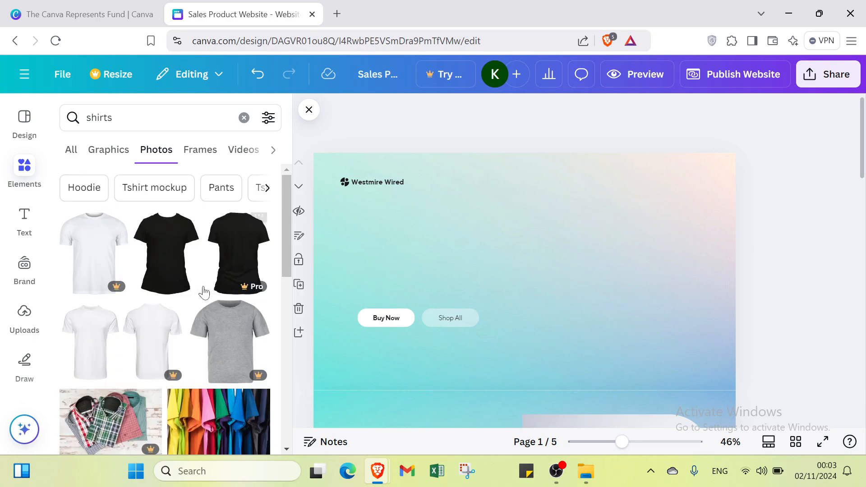
{"action": "scroll", "coordinate": [201, 293], "scroll_direction": "down", "scroll_amount": 4}
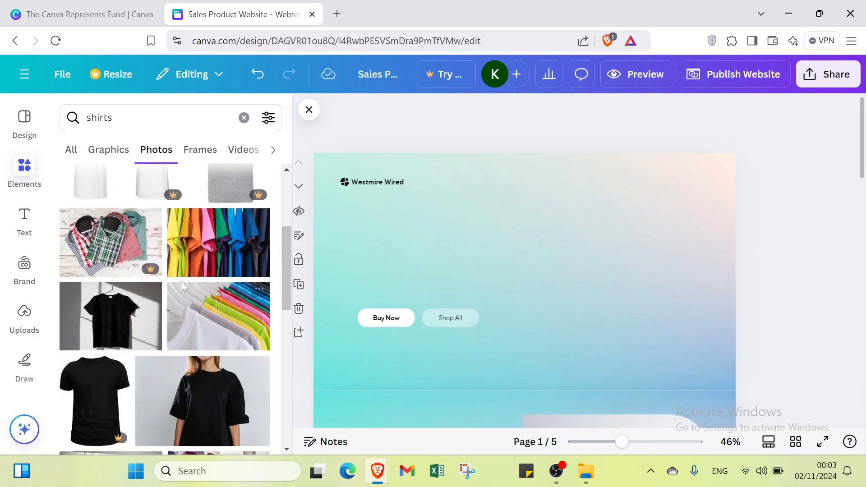
{"action": "scroll", "coordinate": [180, 277], "scroll_direction": "down", "scroll_amount": 1}
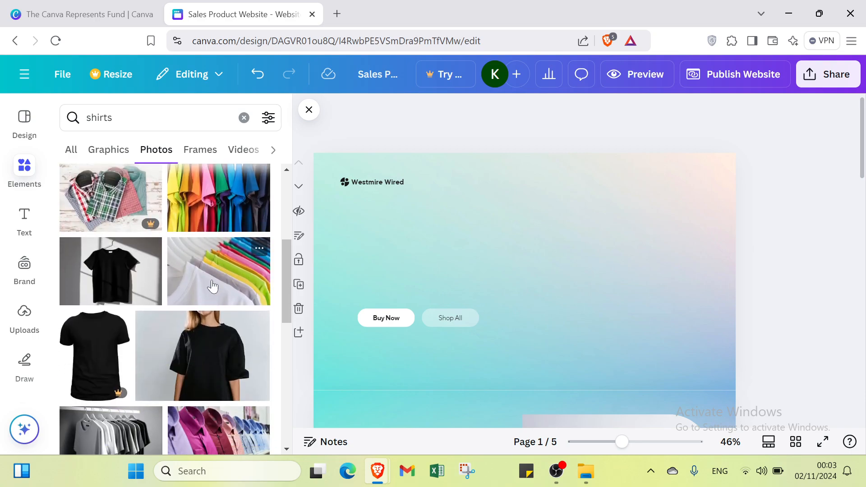
{"action": "left_click", "coordinate": [181, 366]}
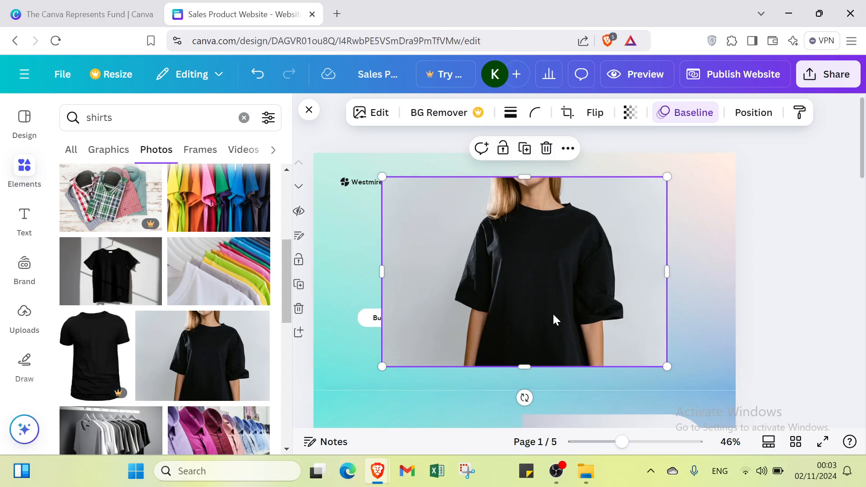
{"action": "left_click_drag", "start_coordinate": [533, 272], "coordinate": [588, 253]}
{"action": "left_click_drag", "start_coordinate": [440, 166], "coordinate": [558, 189]}
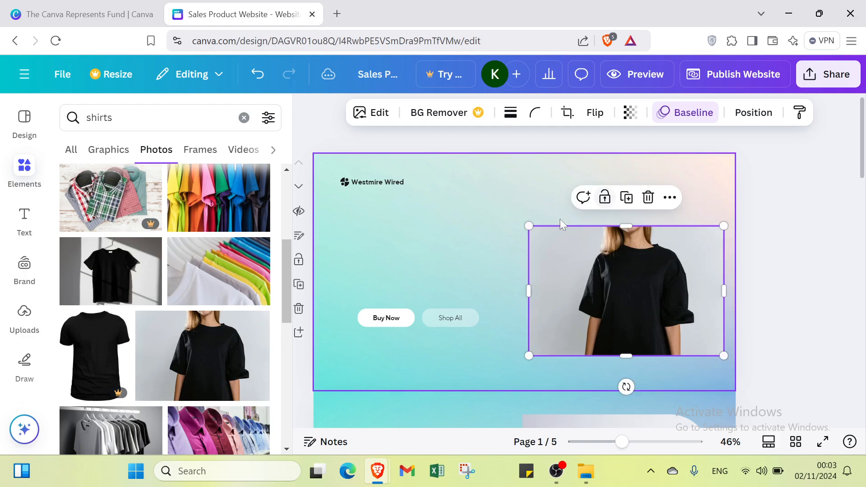
- Replace the first page's background with the black T-shirt photo
{"action": "right_click", "coordinate": [564, 245]}
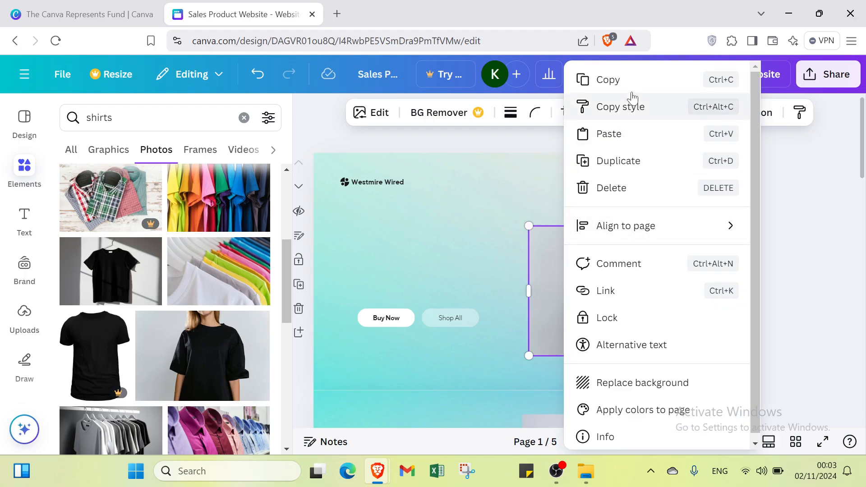
{"action": "left_click", "coordinate": [543, 258]}
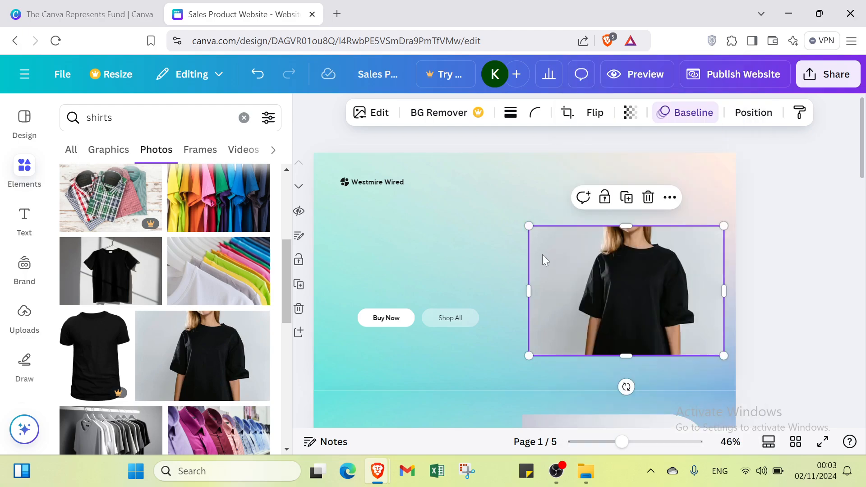
{"action": "right_click", "coordinate": [555, 260]}
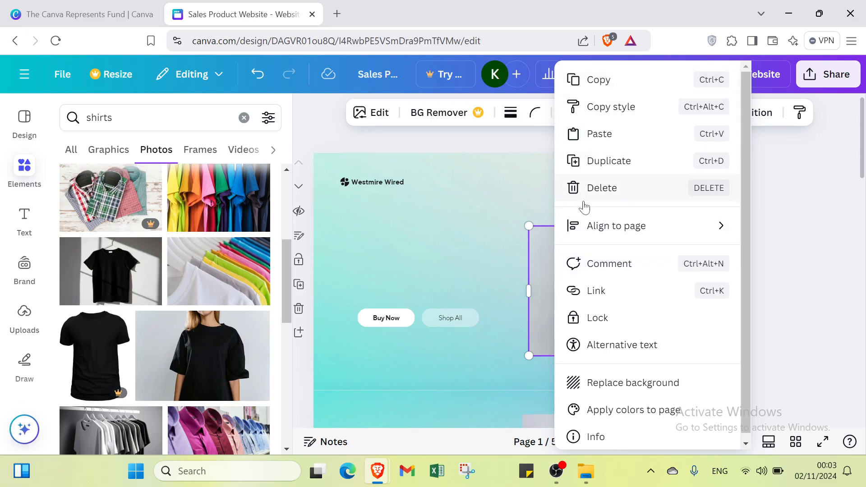
{"action": "scroll", "coordinate": [603, 293], "scroll_direction": "down", "scroll_amount": 1}
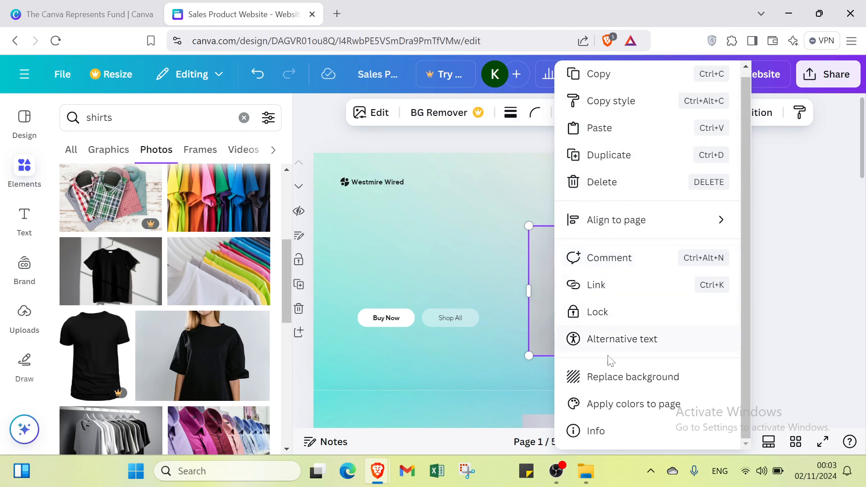
{"action": "left_click", "coordinate": [613, 378]}
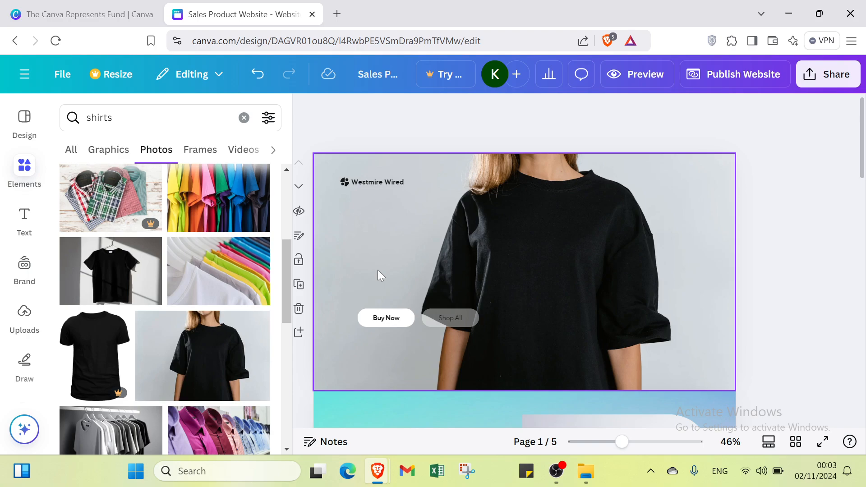
- Change the first page's background to a solid turquoise from the default colors
{"action": "left_click", "coordinate": [385, 231]}
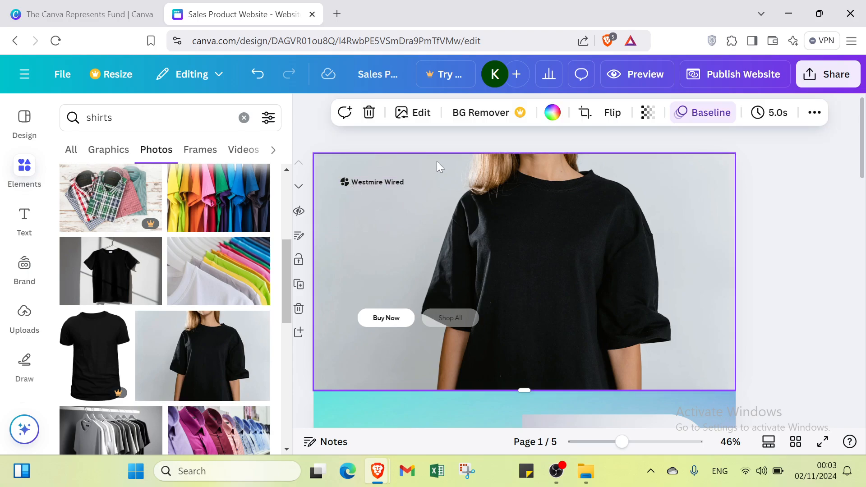
{"action": "left_click", "coordinate": [552, 112]}
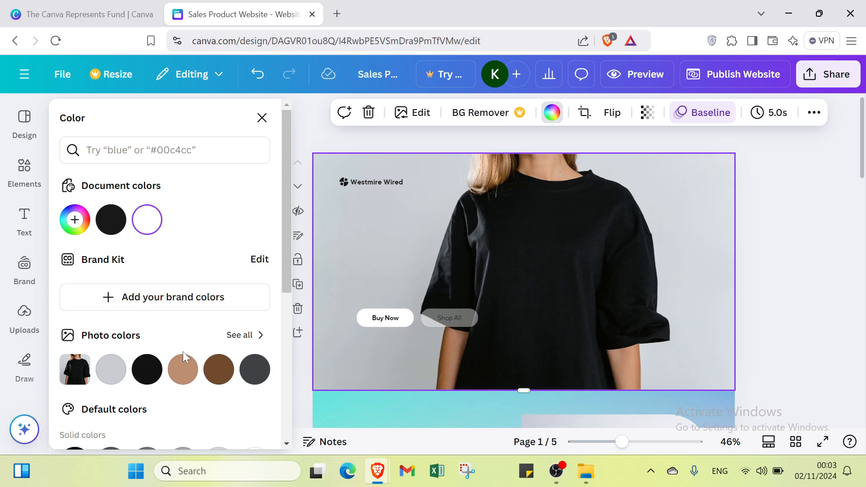
{"action": "scroll", "coordinate": [182, 351], "scroll_direction": "down", "scroll_amount": 3}
{"action": "left_click", "coordinate": [153, 401]}
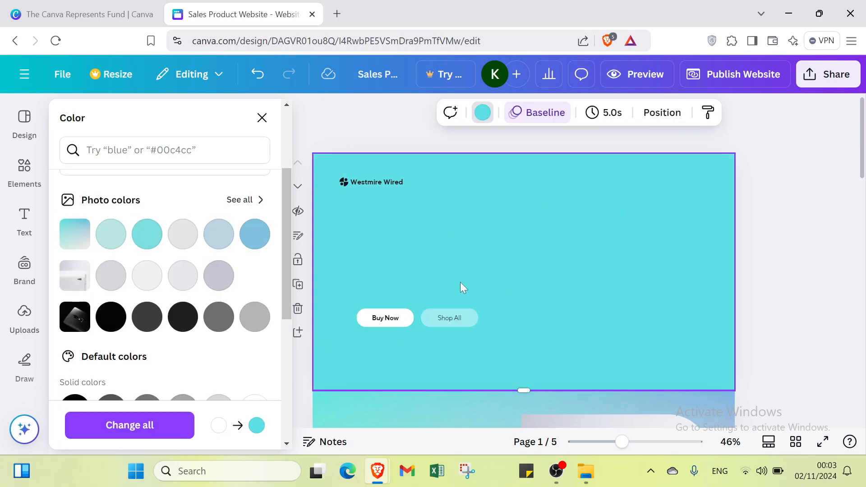
- Undo the first page's turquoise and photo backgrounds, restoring the shrunken T-shirt photo over the gradient background
{"action": "left_click", "coordinate": [257, 74]}
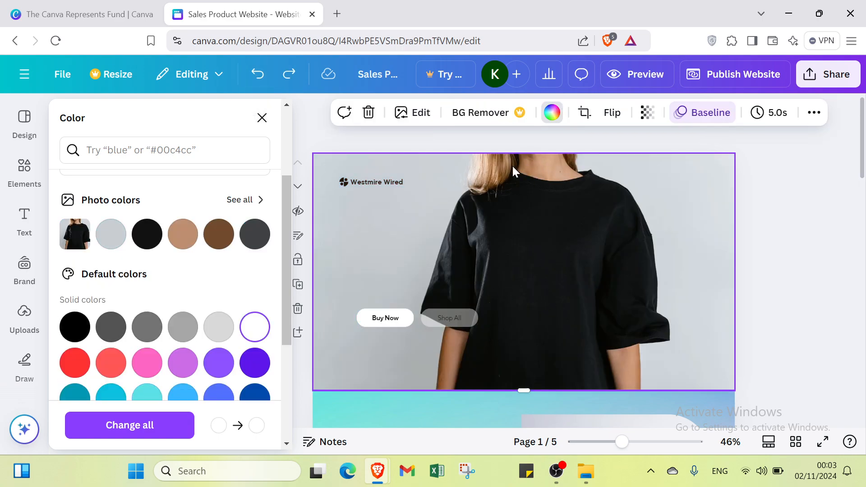
{"action": "left_click", "coordinate": [315, 152]}
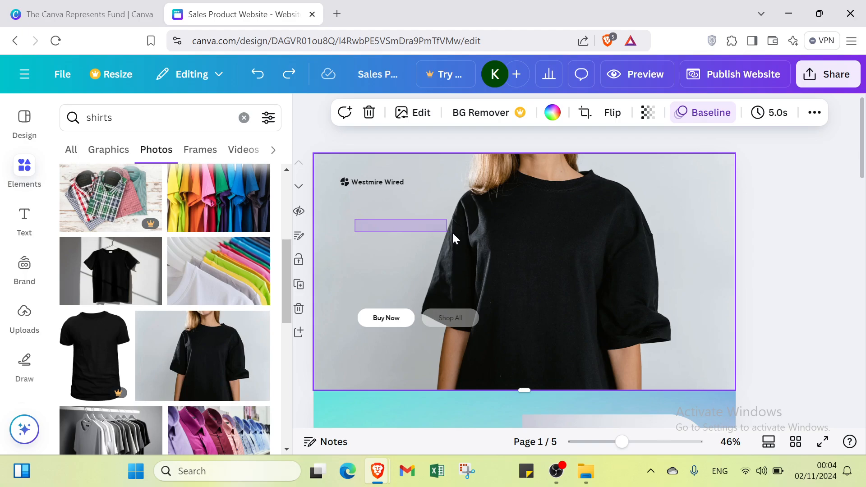
{"action": "scroll", "coordinate": [470, 244], "scroll_direction": "down", "scroll_amount": 5}
{"action": "scroll", "coordinate": [475, 239], "scroll_direction": "up", "scroll_amount": 3}
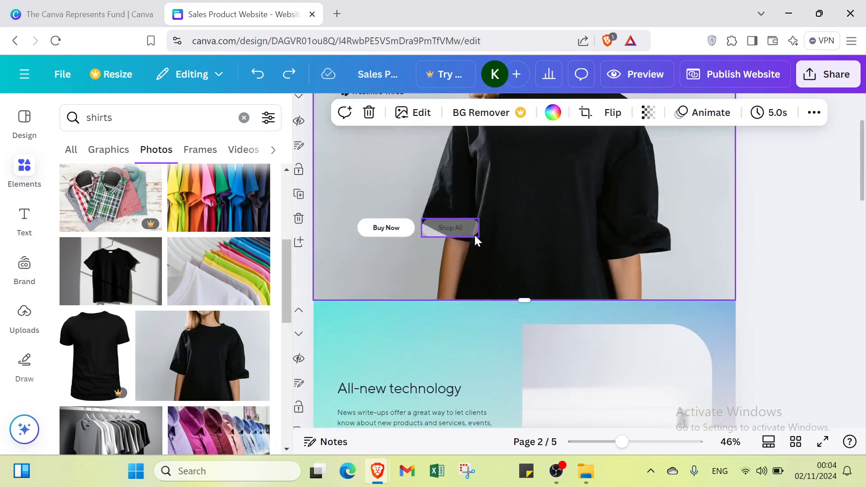
{"action": "scroll", "coordinate": [474, 234], "scroll_direction": "down", "scroll_amount": 3}
{"action": "scroll", "coordinate": [472, 229], "scroll_direction": "up", "scroll_amount": 5}
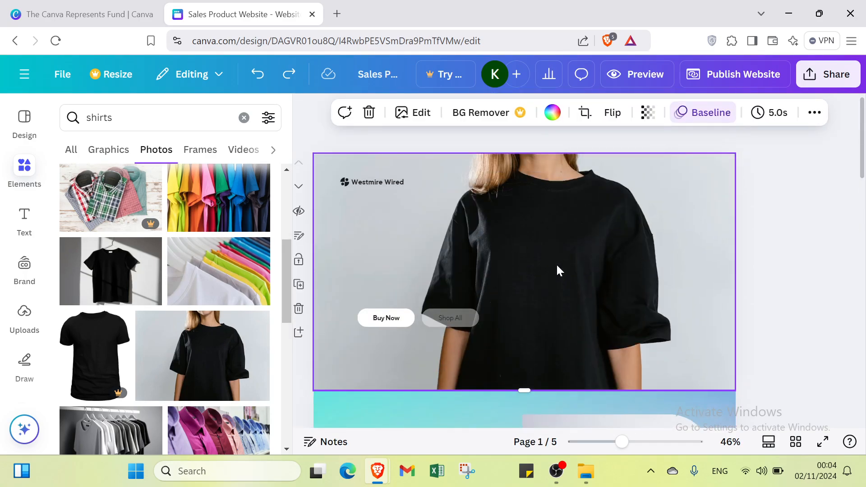
{"action": "left_click", "coordinate": [260, 77]}
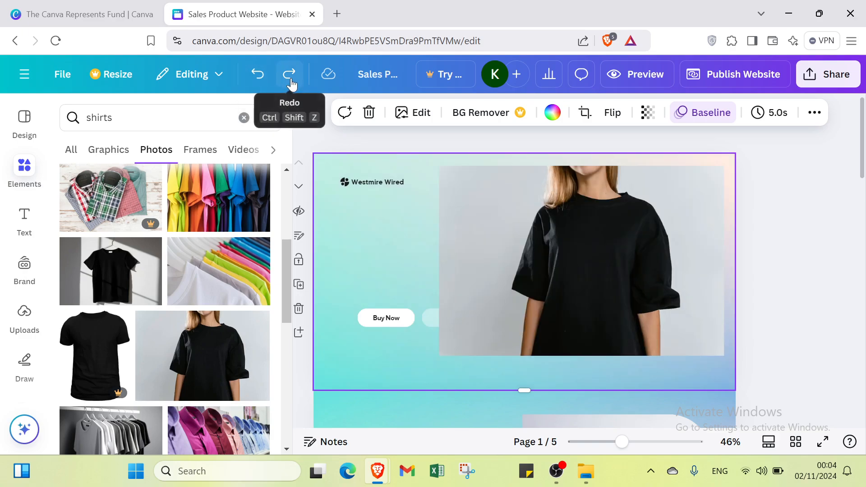
{"action": "left_click", "coordinate": [290, 80]}
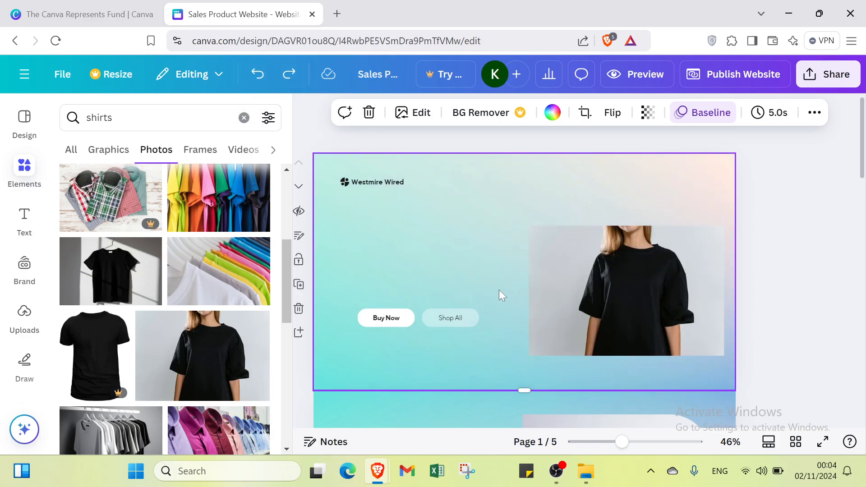
- Add a heading text box to the first page, set its font size to 42, and place it on the page's left half
{"action": "left_click", "coordinate": [24, 210]}
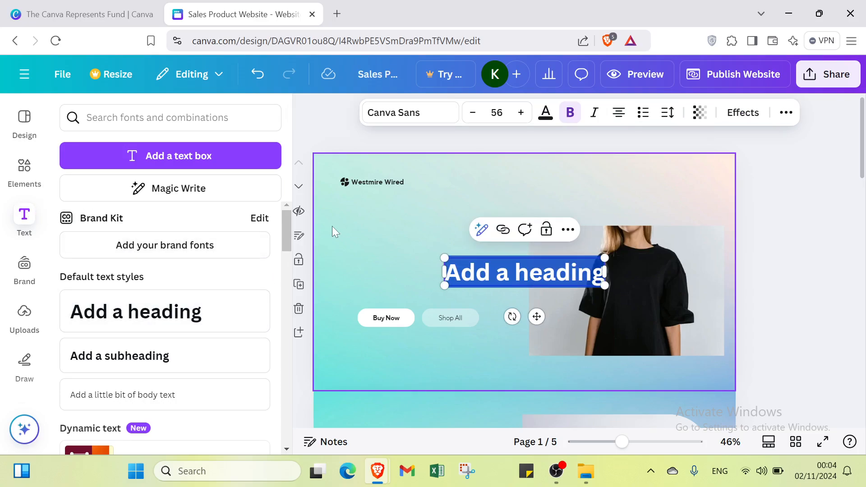
{"action": "left_click", "coordinate": [497, 113]}
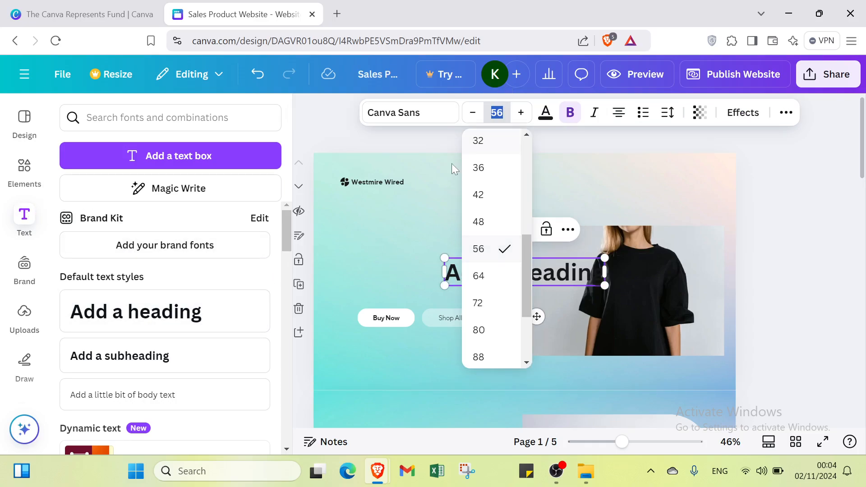
{"action": "left_click", "coordinate": [481, 195]}
{"action": "left_click", "coordinate": [383, 293]}
{"action": "left_click_drag", "start_coordinate": [482, 273], "coordinate": [361, 243]}
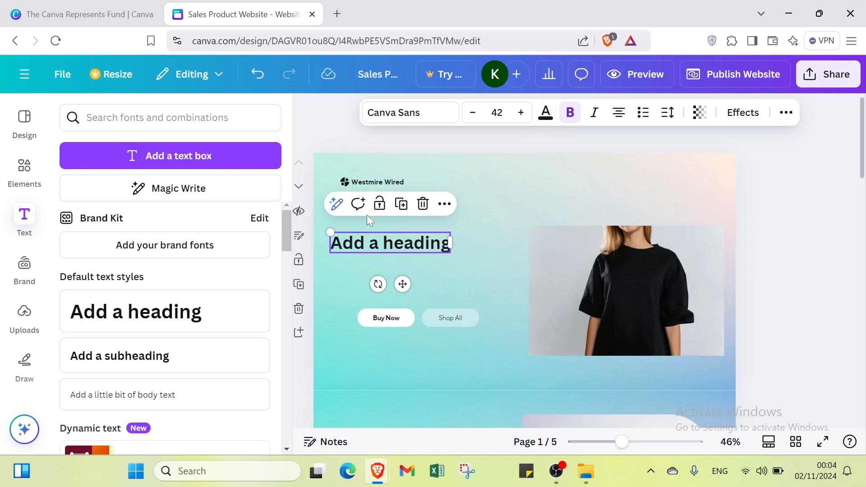
- Delete the Buy Now button, the Shop All button and the Westmire Wired logo from the first page
{"action": "left_click", "coordinate": [384, 332]}
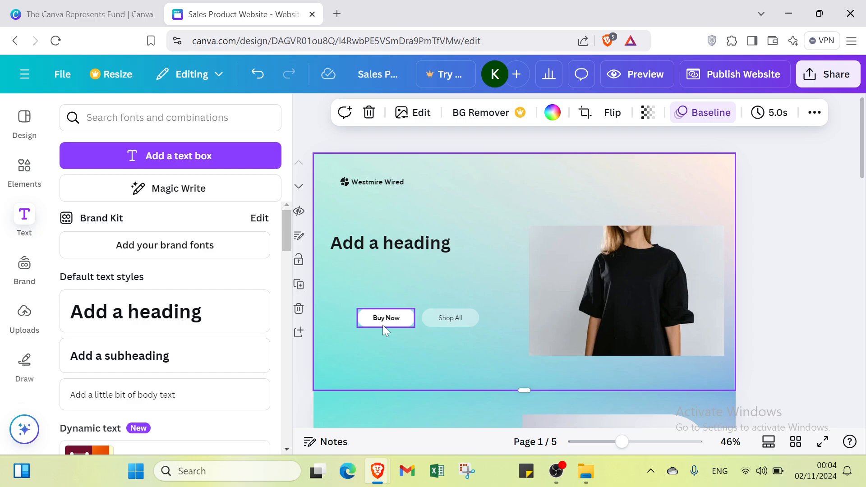
{"action": "left_click", "coordinate": [382, 325]}
{"action": "left_click", "coordinate": [382, 323]}
{"action": "key", "text": "Delete"}
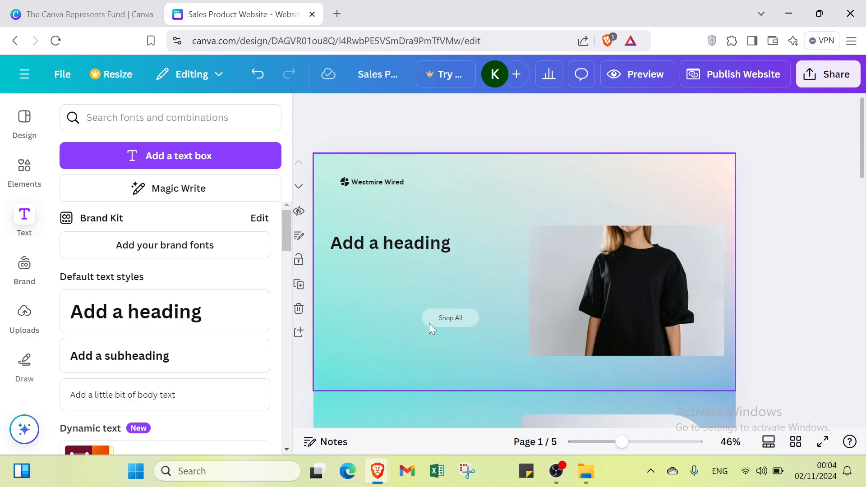
{"action": "left_click", "coordinate": [443, 323]}
{"action": "key", "text": "Delete"}
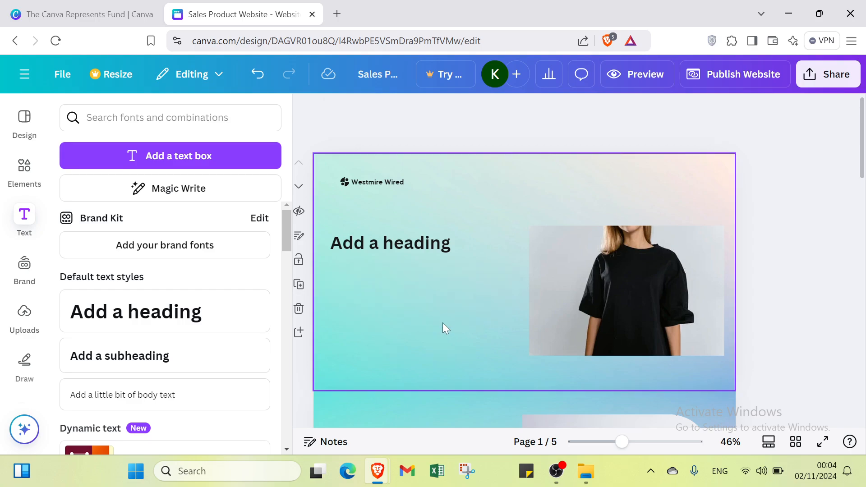
{"action": "left_click", "coordinate": [360, 180]}
{"action": "key", "text": "Delete"}
- Search the design elements for "email"
{"action": "scroll", "coordinate": [451, 316], "scroll_direction": "down", "scroll_amount": 3}
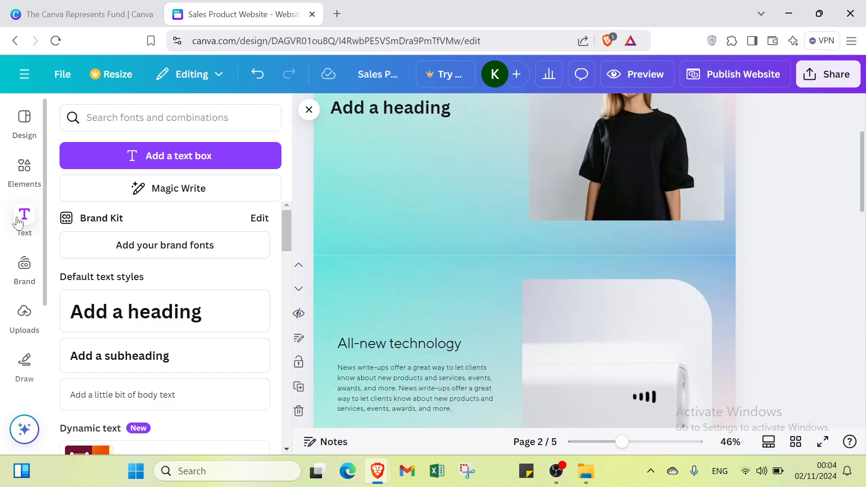
{"action": "left_click", "coordinate": [26, 183]}
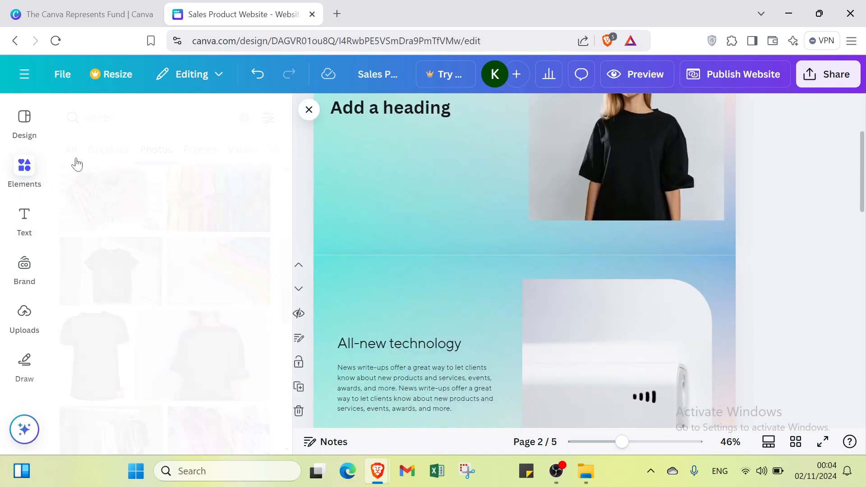
{"action": "left_click", "coordinate": [108, 118]}
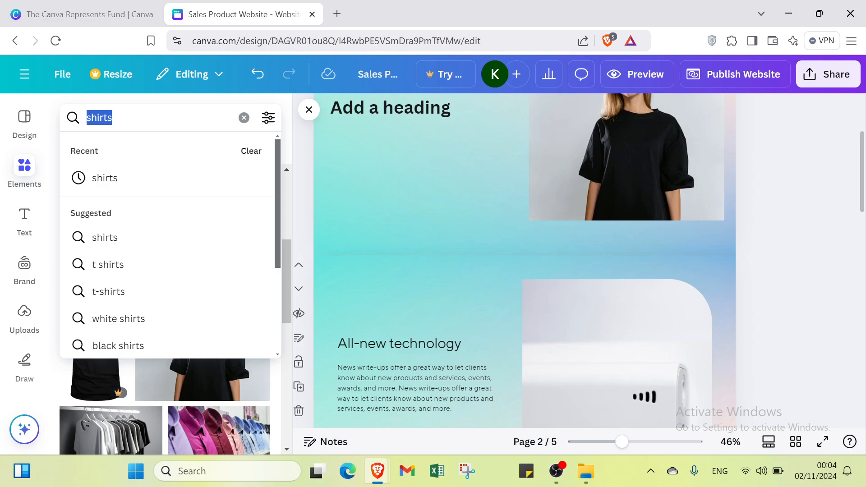
{"action": "key", "text": "BackSpace"}
{"action": "type", "text": "em"}
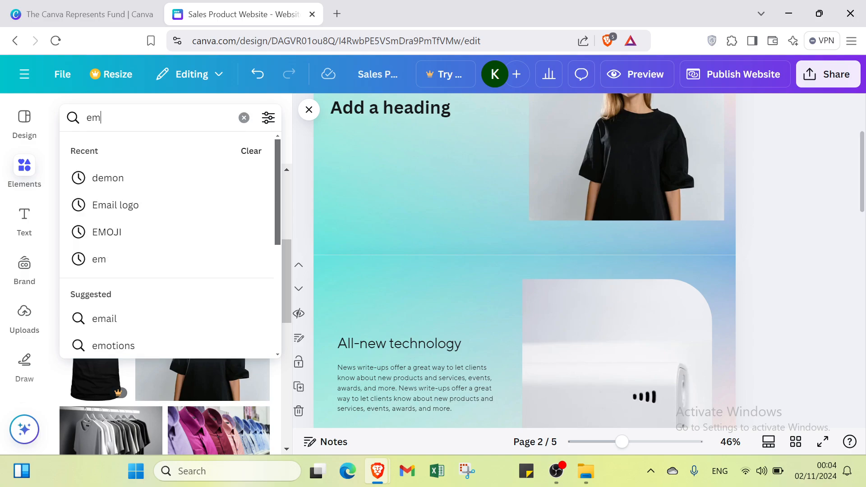
{"action": "type", "text": "ail"}
{"action": "key", "text": "Return"}
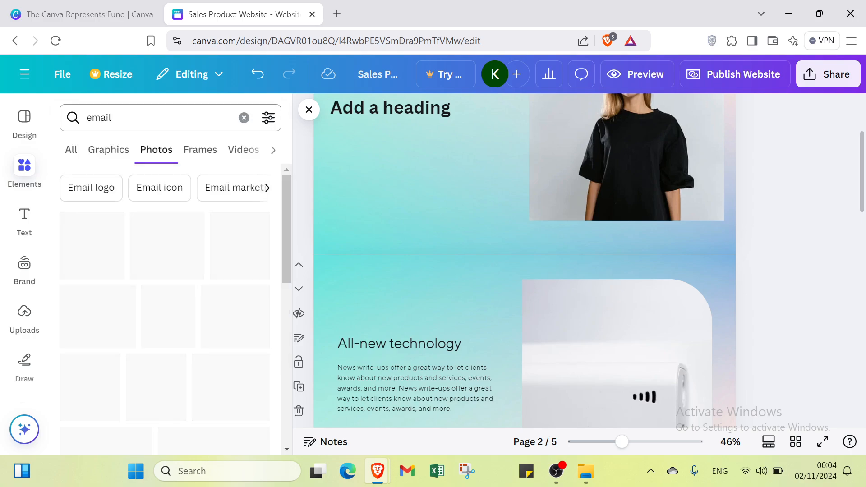
- Add the black circular envelope graphic, shrink it to a small icon, and place it below the first page's heading at the left edge
{"action": "scroll", "coordinate": [131, 285], "scroll_direction": "down", "scroll_amount": 5}
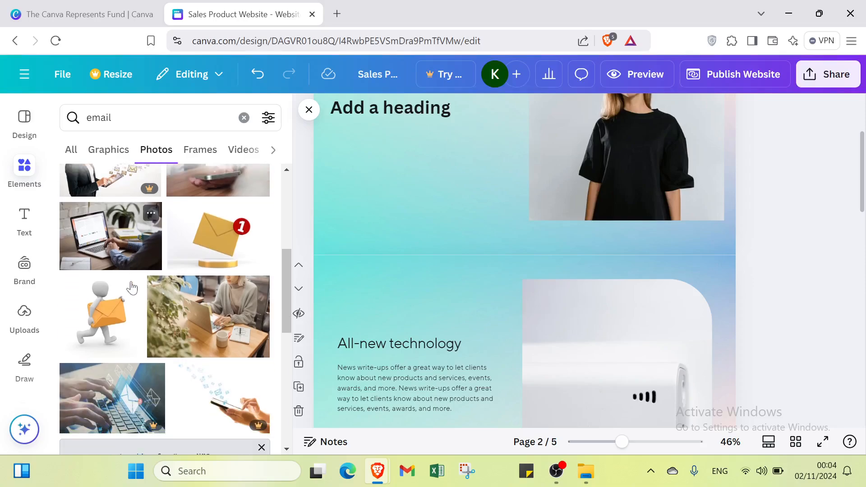
{"action": "scroll", "coordinate": [111, 283], "scroll_direction": "down", "scroll_amount": 2}
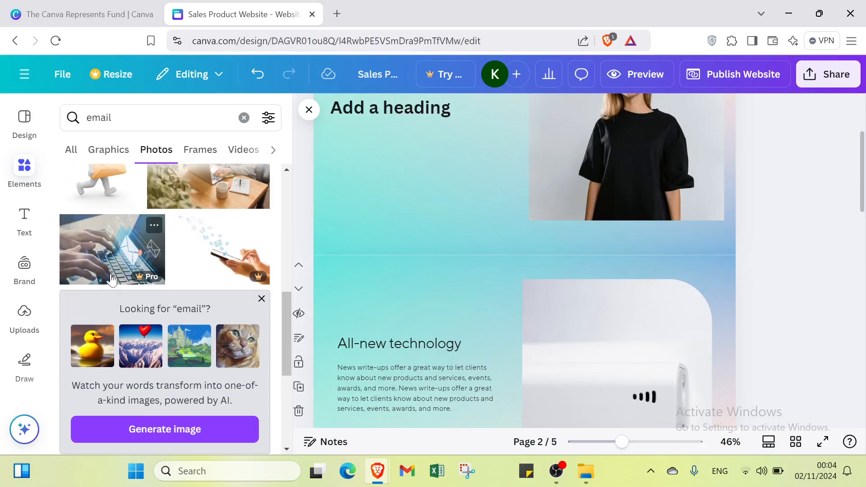
{"action": "left_click", "coordinate": [105, 151]}
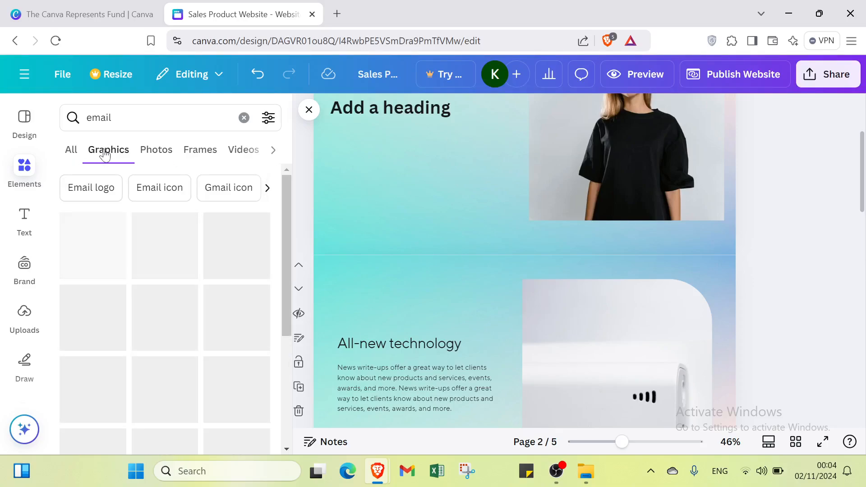
{"action": "scroll", "coordinate": [173, 288], "scroll_direction": "down", "scroll_amount": 2}
{"action": "scroll", "coordinate": [173, 288], "scroll_direction": "down", "scroll_amount": 2}
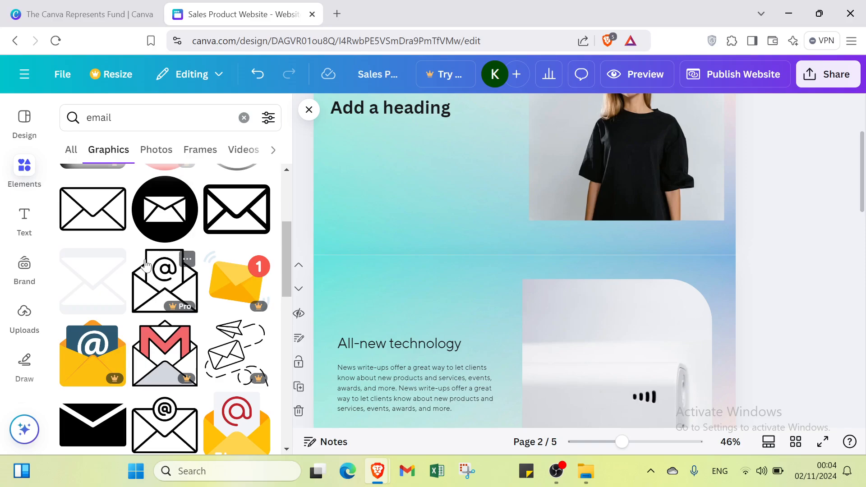
{"action": "left_click", "coordinate": [162, 209]}
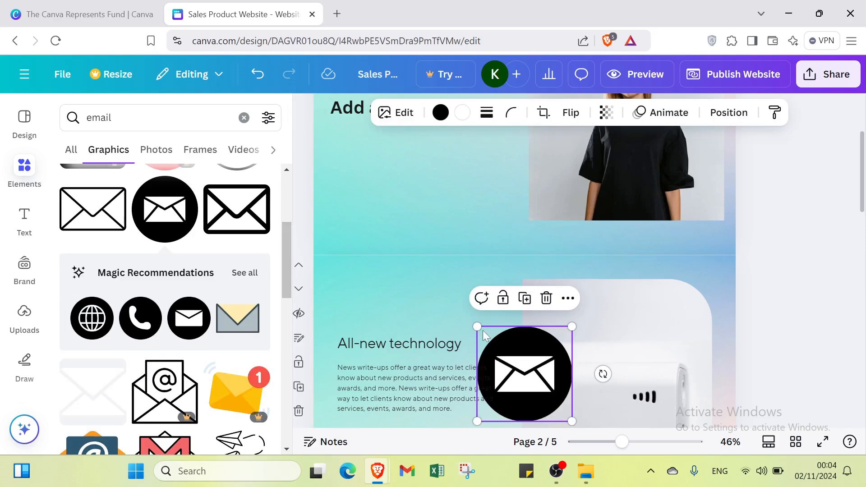
{"action": "left_click_drag", "start_coordinate": [476, 326], "coordinate": [343, 216]}
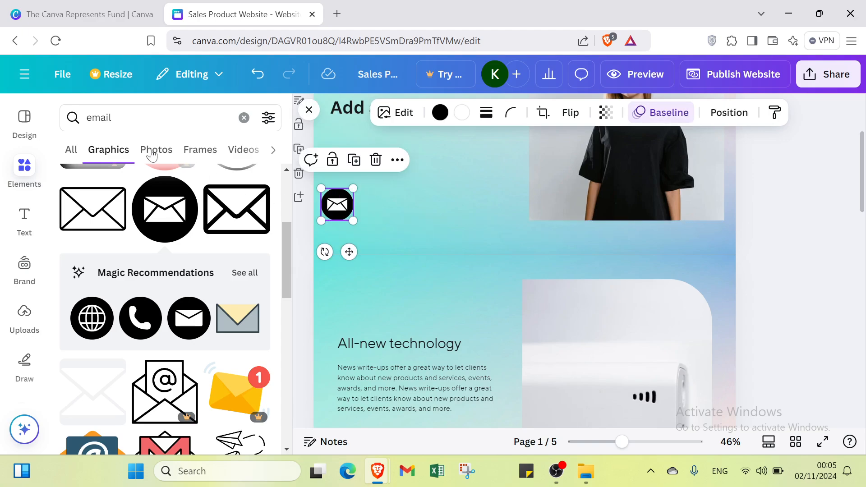
- Search the design elements for "instagram"
{"action": "double_click", "coordinate": [105, 117]}
{"action": "key", "text": "BackSpace"}
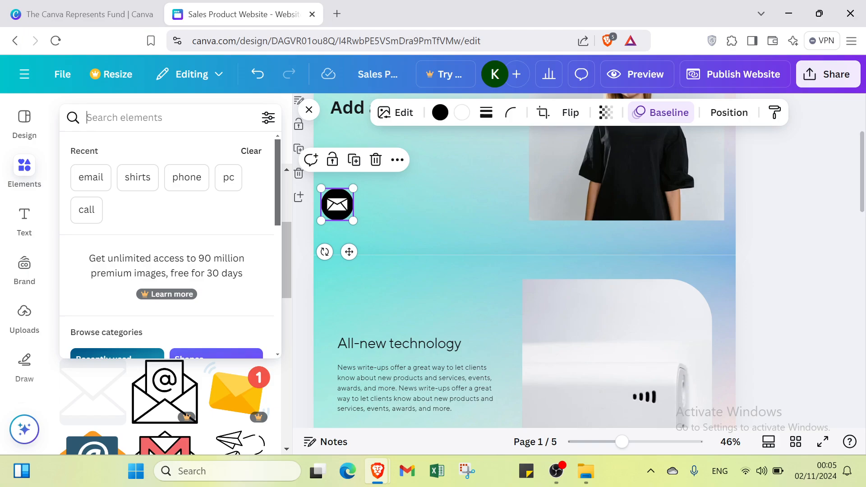
{"action": "type", "text": "ins"}
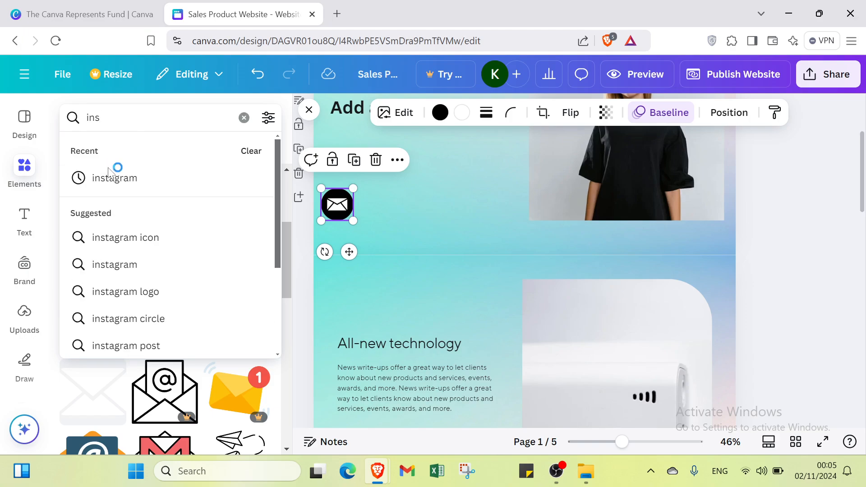
{"action": "left_click", "coordinate": [115, 177]}
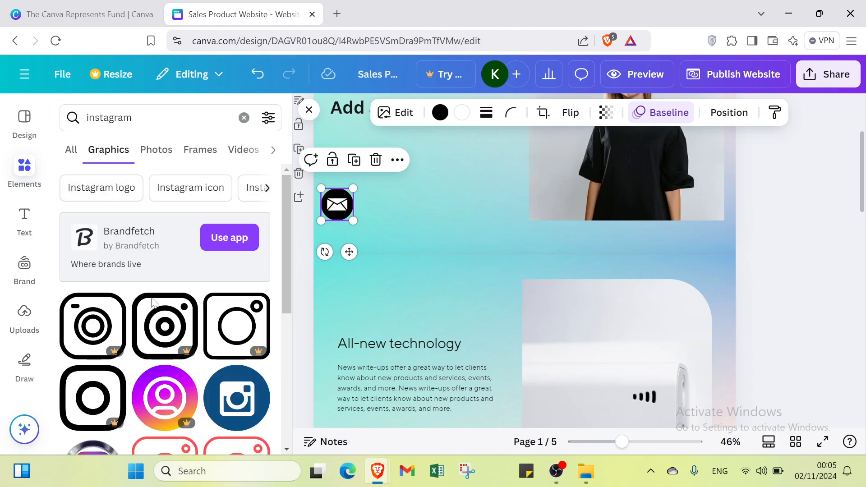
- Add the round Instagram logo graphic with the silver rim, shrunk and placed between the heading and the envelope icon
{"action": "scroll", "coordinate": [100, 250], "scroll_direction": "down", "scroll_amount": 6}
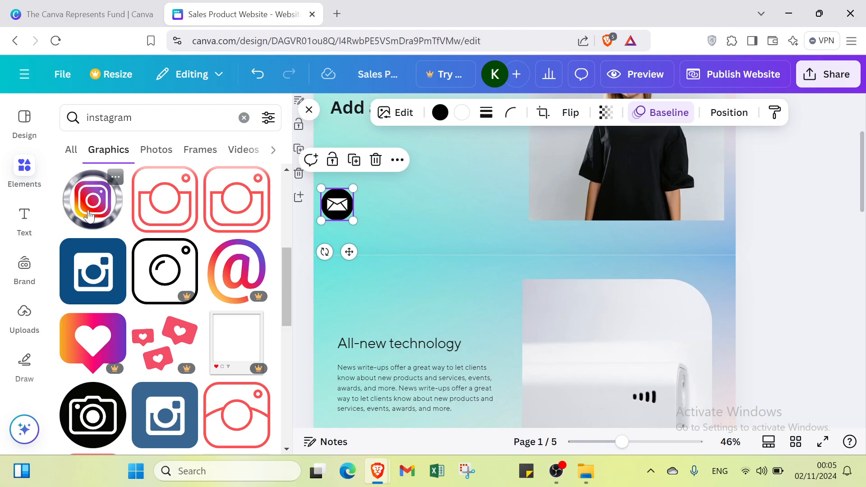
{"action": "left_click", "coordinate": [93, 198]}
{"action": "left_click_drag", "start_coordinate": [434, 230], "coordinate": [555, 169]}
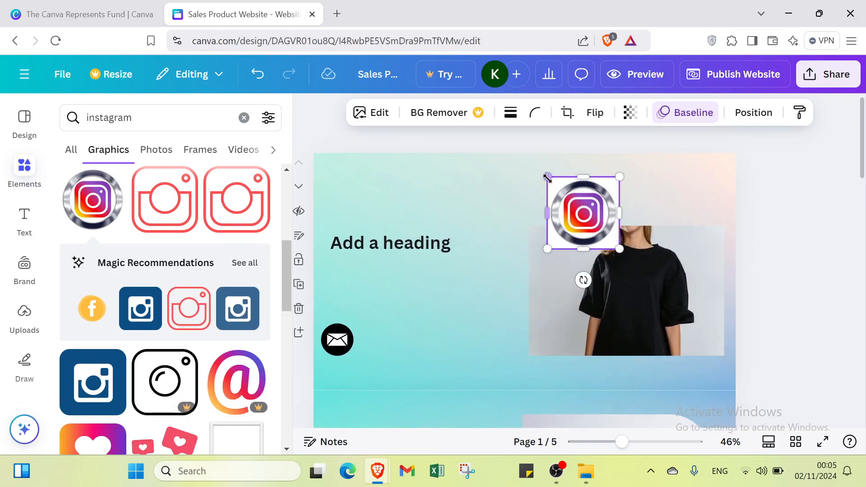
{"action": "left_click_drag", "start_coordinate": [547, 177], "coordinate": [339, 292]}
{"action": "left_click", "coordinate": [385, 299]}
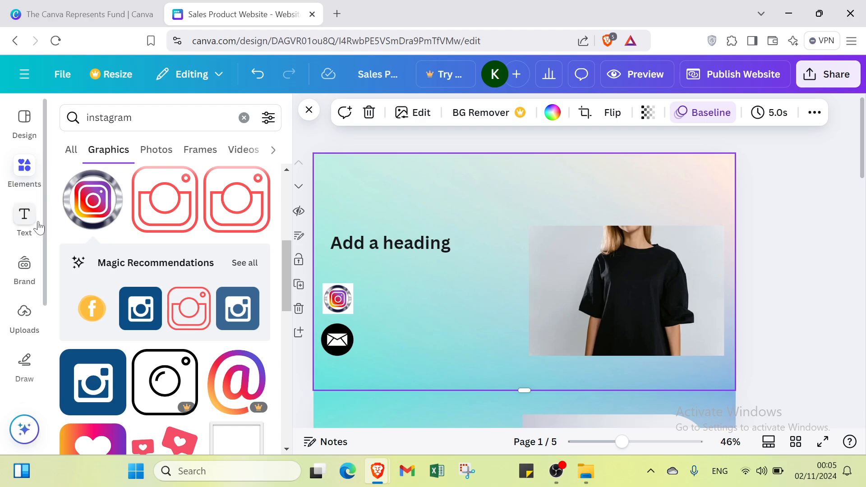
- Search the design graphics for "call"
{"action": "double_click", "coordinate": [114, 118]}
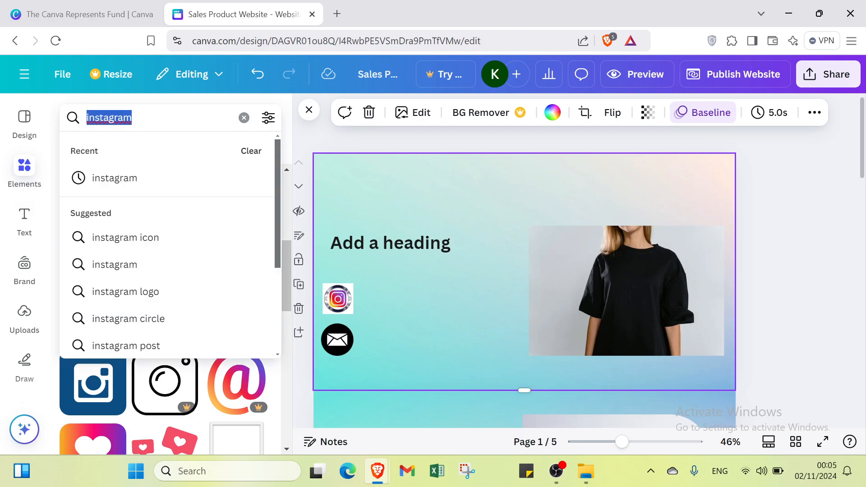
{"action": "key", "text": "BackSpace"}
{"action": "type", "text": "call"}
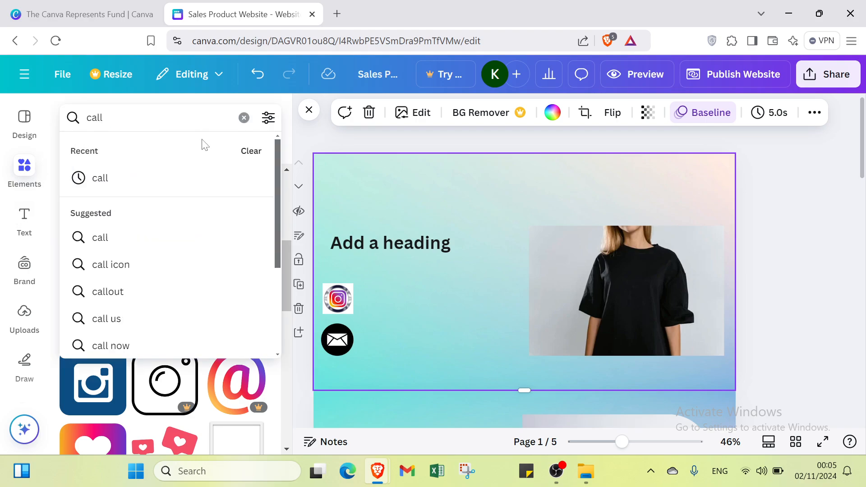
{"action": "key", "text": "Return"}
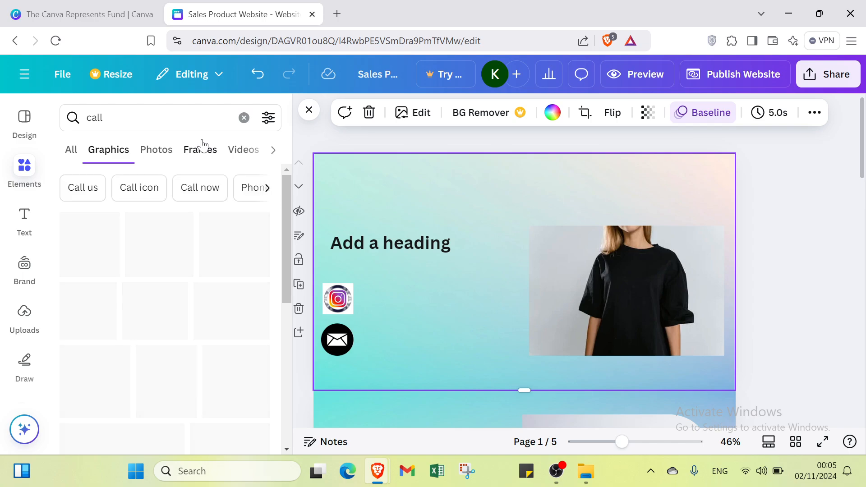
- Add the free black circular phone graphic to the first page, shrunk and placed directly below the envelope icon
{"action": "scroll", "coordinate": [221, 294], "scroll_direction": "down", "scroll_amount": 1}
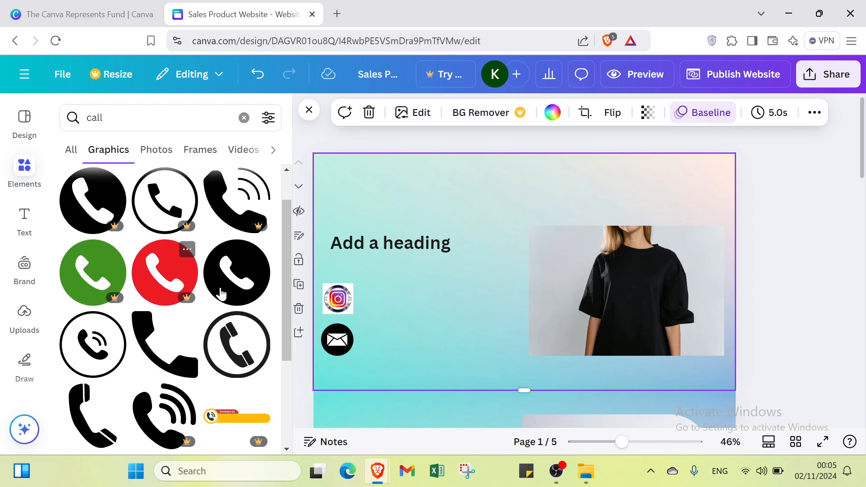
{"action": "left_click", "coordinate": [227, 289]}
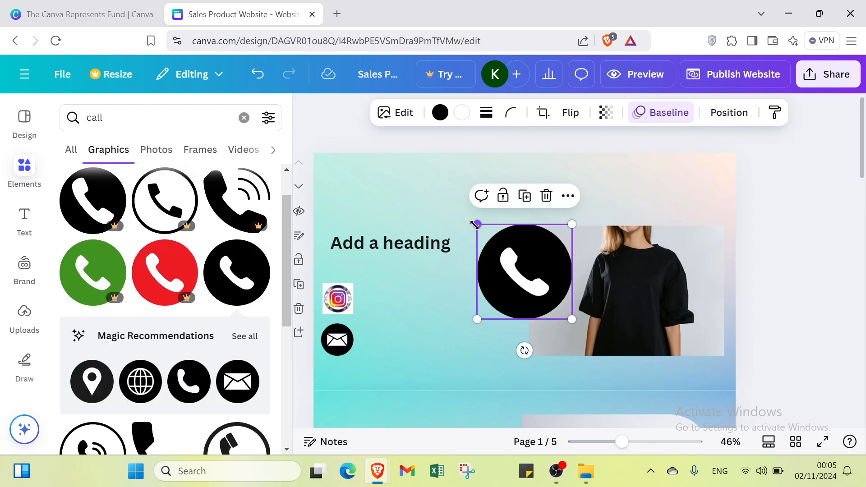
{"action": "left_click_drag", "start_coordinate": [475, 224], "coordinate": [337, 373]}
- Move the heading, the Instagram icon and the envelope icon up and slightly closer to the first page's left edge
{"action": "left_click_drag", "start_coordinate": [371, 232], "coordinate": [362, 177]}
{"action": "left_click_drag", "start_coordinate": [338, 298], "coordinate": [329, 252]}
{"action": "left_click_drag", "start_coordinate": [336, 327], "coordinate": [328, 280]}
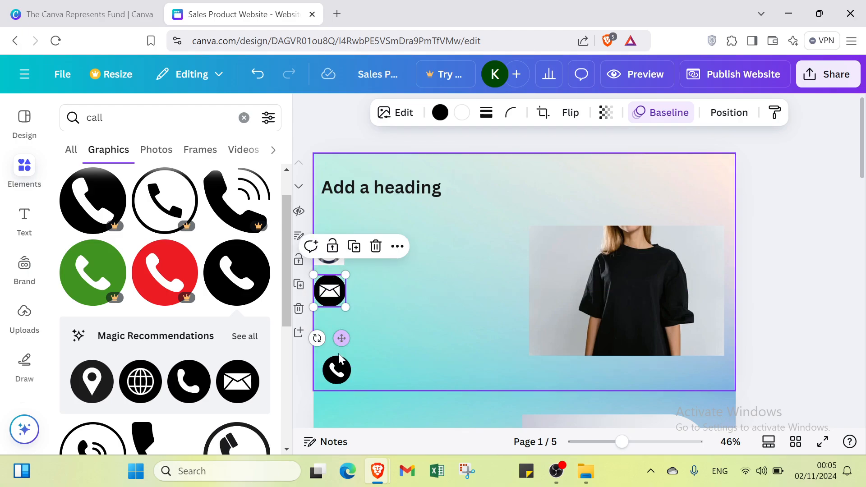
- Move the phone icon up and left, directly below the envelope icon on the first page
{"action": "left_click_drag", "start_coordinate": [337, 367], "coordinate": [331, 330]}
{"action": "left_click", "coordinate": [383, 321]}
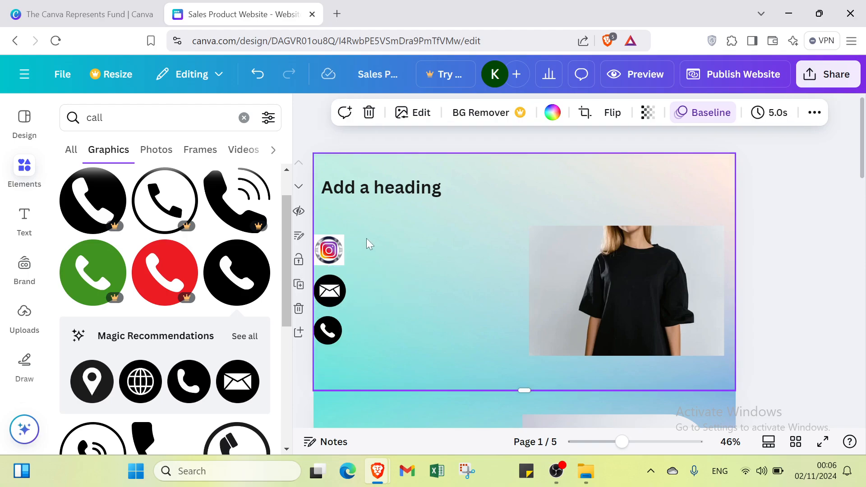
- Add a default body text line to the first page and place it to the right of the Instagram icon
{"action": "left_click", "coordinate": [16, 239]}
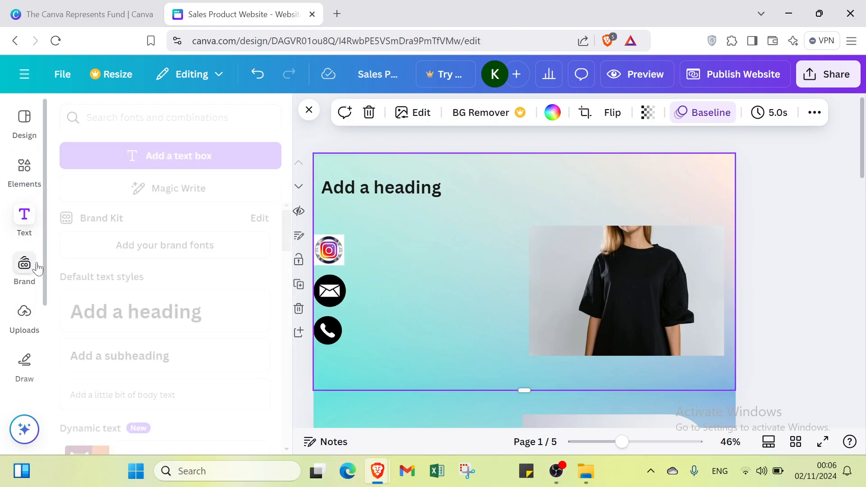
{"action": "left_click", "coordinate": [139, 391]}
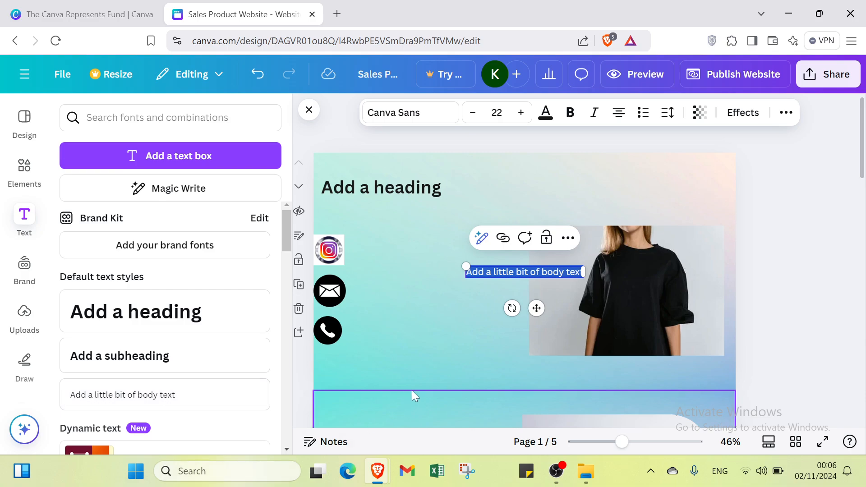
{"action": "left_click", "coordinate": [459, 294]}
{"action": "left_click_drag", "start_coordinate": [494, 277], "coordinate": [418, 247]}
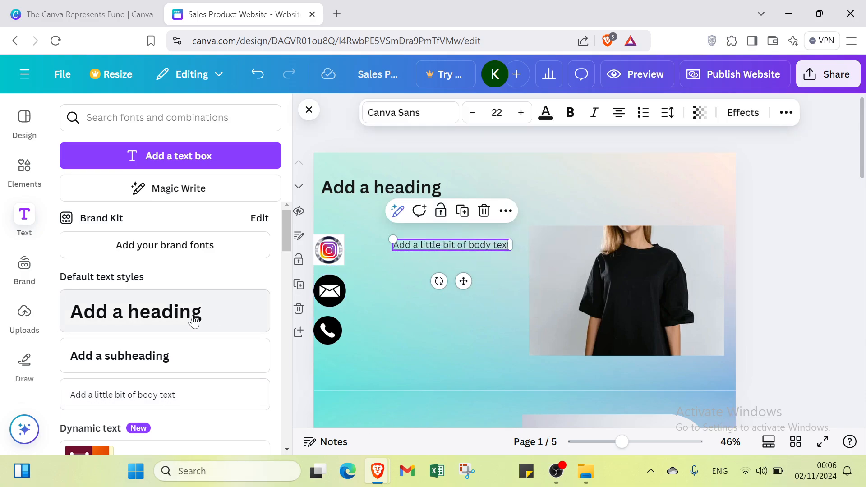
- Add a second default body text line and place it to the right of the envelope icon
{"action": "left_click", "coordinate": [187, 400]}
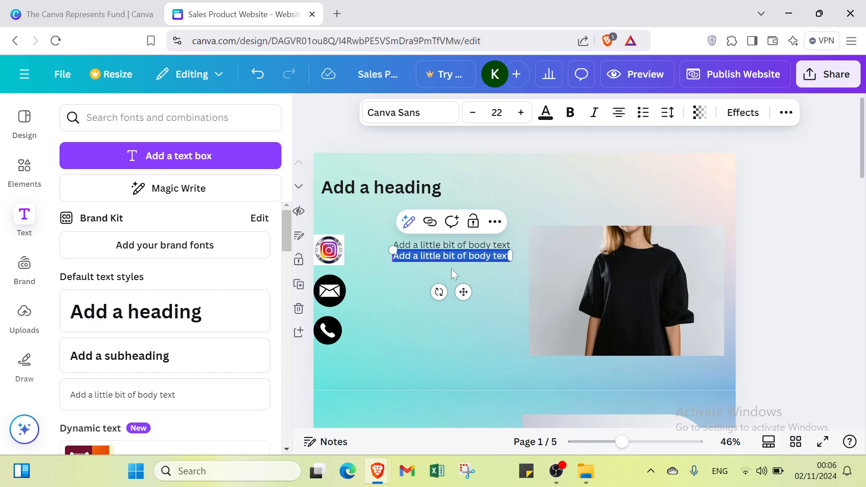
{"action": "left_click", "coordinate": [421, 262]}
{"action": "left_click_drag", "start_coordinate": [421, 258], "coordinate": [412, 294]}
{"action": "left_click", "coordinate": [414, 295]}
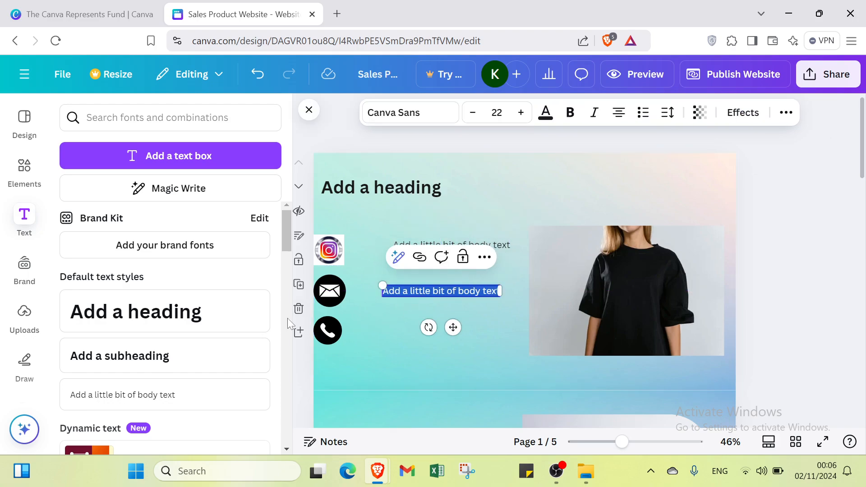
- Add a third default body text line and place it to the right of the phone icon
{"action": "left_click", "coordinate": [209, 388]}
{"action": "left_click", "coordinate": [407, 316]}
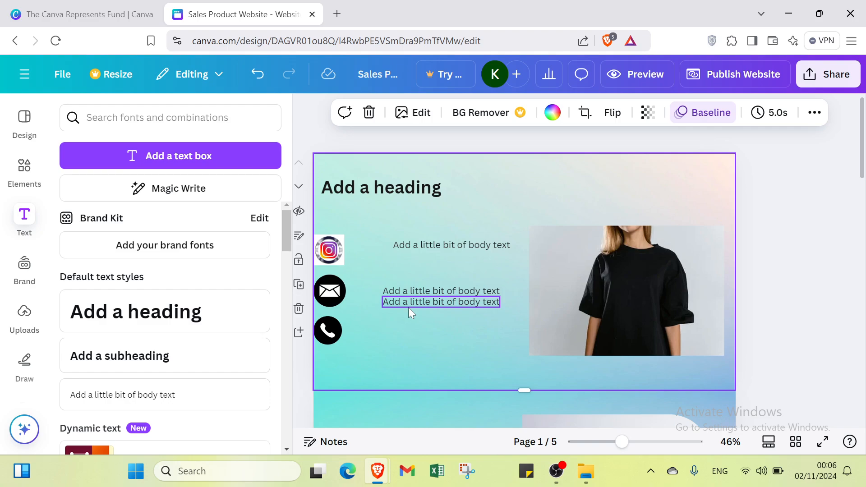
{"action": "left_click_drag", "start_coordinate": [407, 307], "coordinate": [402, 333]}
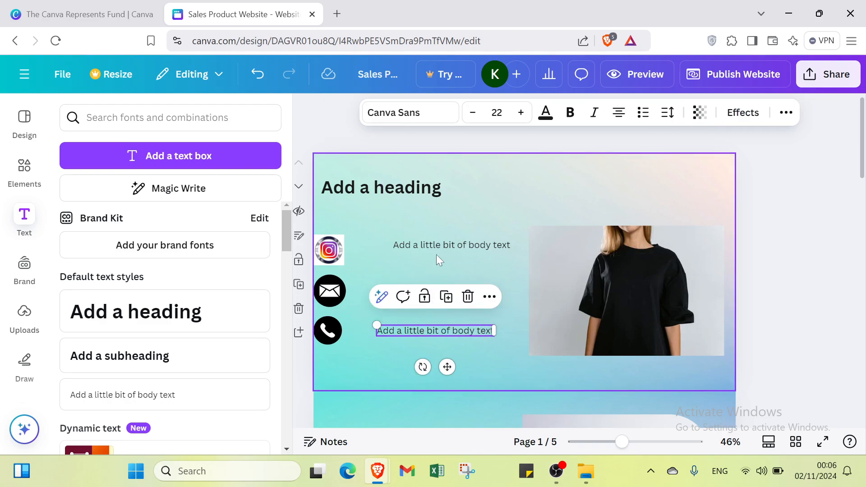
- Align the Instagram and phone text lines with the left edge of the envelope's text line, each level with its icon
{"action": "left_click_drag", "start_coordinate": [439, 245], "coordinate": [428, 250]}
{"action": "left_click", "coordinate": [418, 335]}
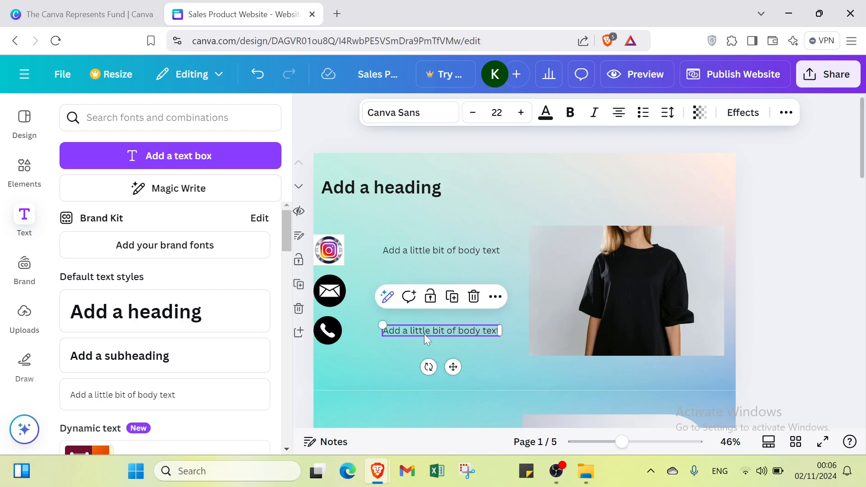
{"action": "left_click", "coordinate": [507, 351]}
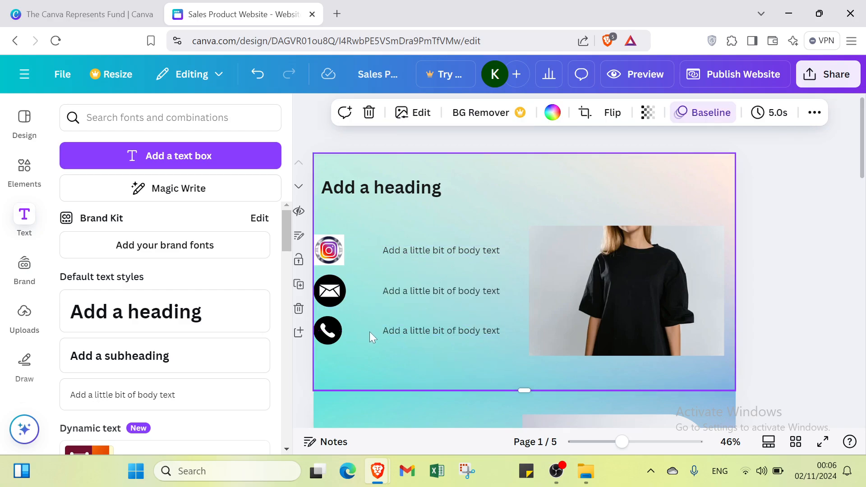
- Review the website's pages from the contact icons through the shop categories to the Expert Support section, ending at the first page
{"action": "scroll", "coordinate": [391, 359], "scroll_direction": "down", "scroll_amount": 5}
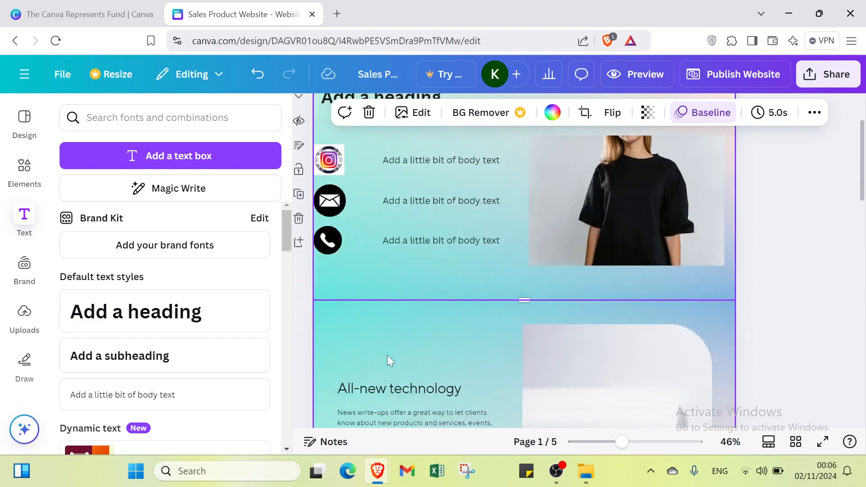
{"action": "scroll", "coordinate": [412, 335], "scroll_direction": "down", "scroll_amount": 3}
{"action": "scroll", "coordinate": [415, 314], "scroll_direction": "up", "scroll_amount": 6}
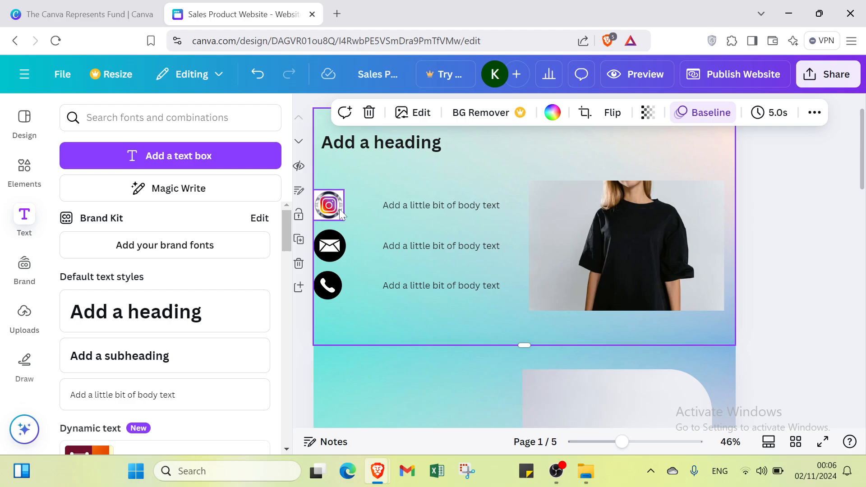
{"action": "scroll", "coordinate": [340, 214], "scroll_direction": "down", "scroll_amount": 14}
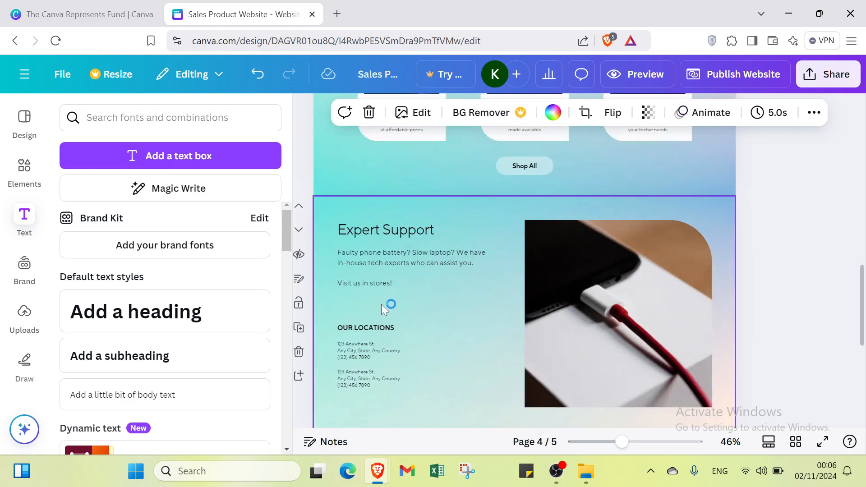
{"action": "scroll", "coordinate": [370, 291], "scroll_direction": "up", "scroll_amount": 14}
{"action": "scroll", "coordinate": [459, 245], "scroll_direction": "down", "scroll_amount": 2}
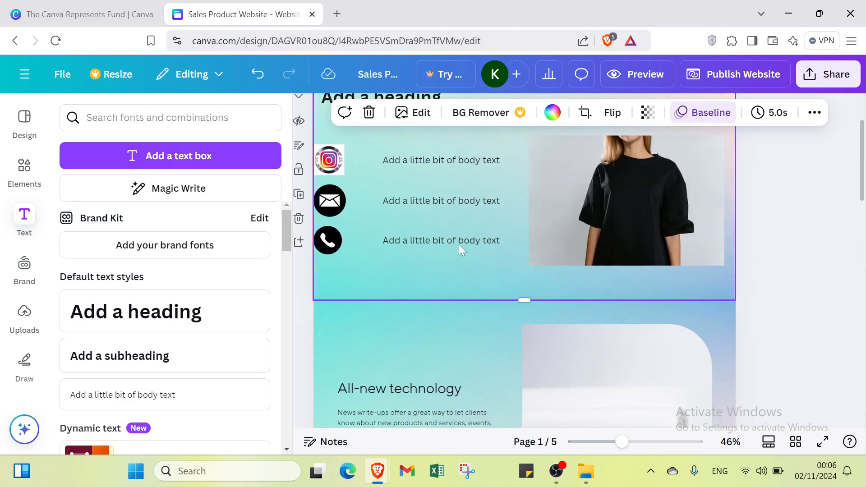
{"action": "scroll", "coordinate": [473, 306], "scroll_direction": "down", "scroll_amount": 6}
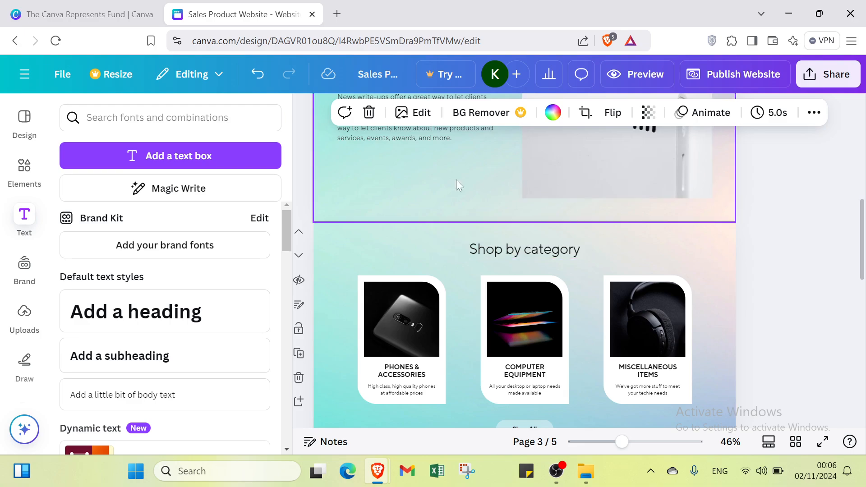
{"action": "left_click", "coordinate": [24, 139]}
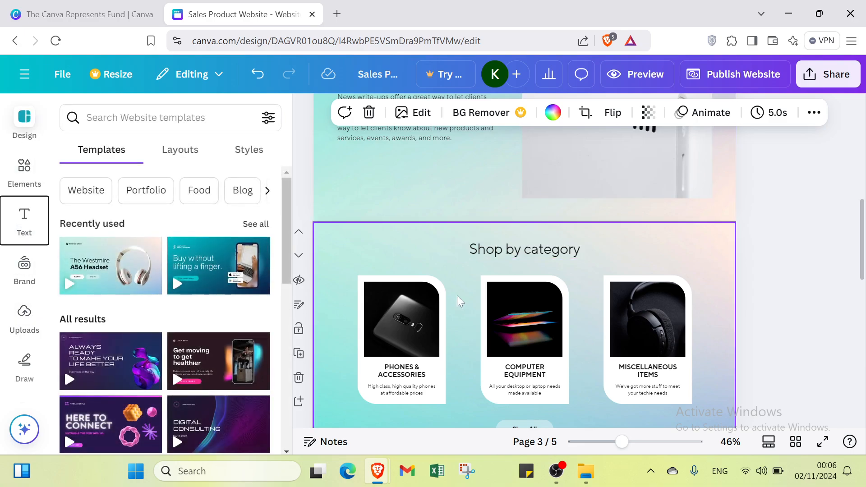
{"action": "scroll", "coordinate": [458, 299], "scroll_direction": "up", "scroll_amount": 6}
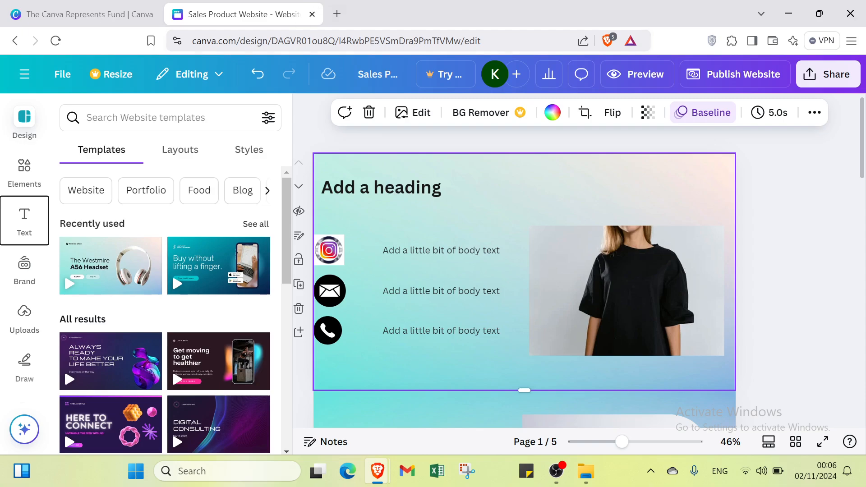
{"action": "left_click", "coordinate": [309, 111]}
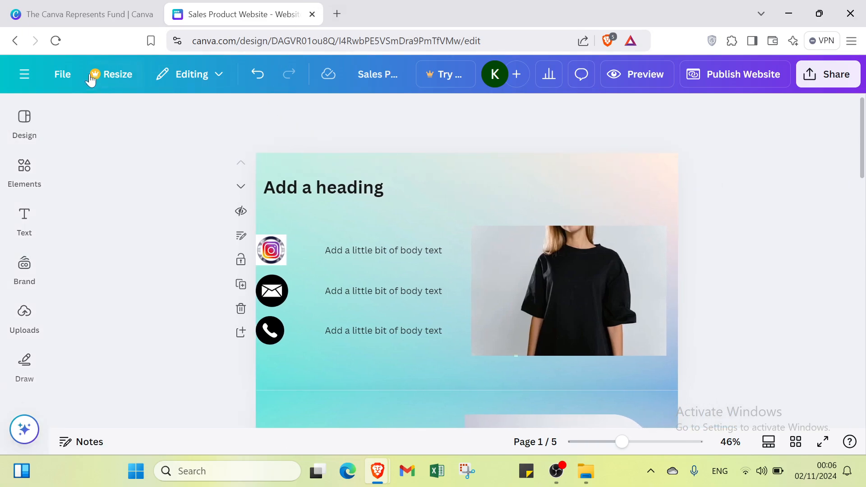
- Leave the website design editor and switch back to the Canva Represents Fund page
{"action": "left_click", "coordinate": [15, 42]}
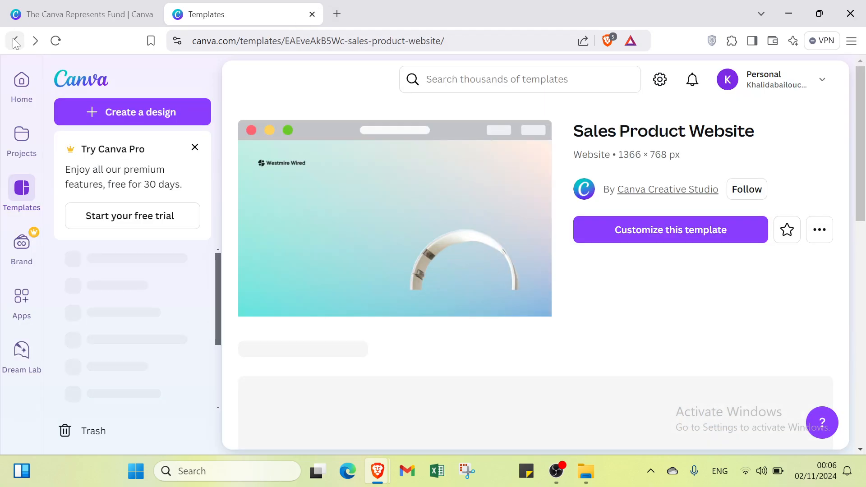
{"action": "left_click", "coordinate": [17, 42]}
{"action": "left_click", "coordinate": [72, 14]}
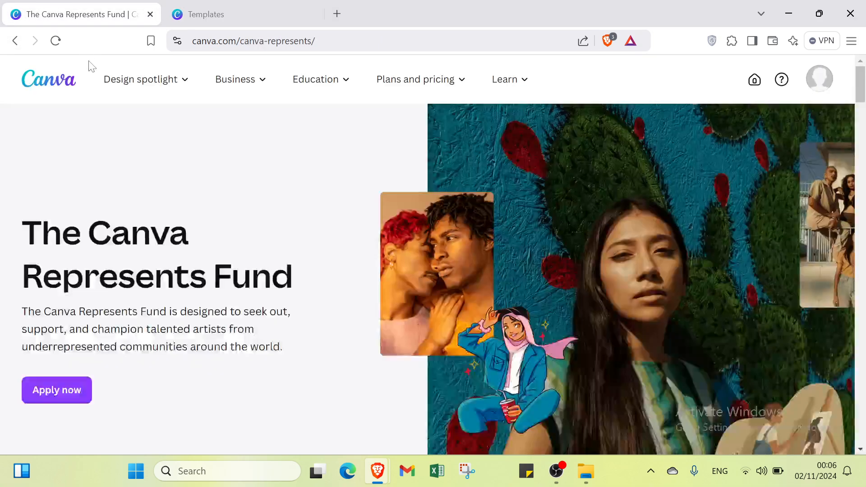